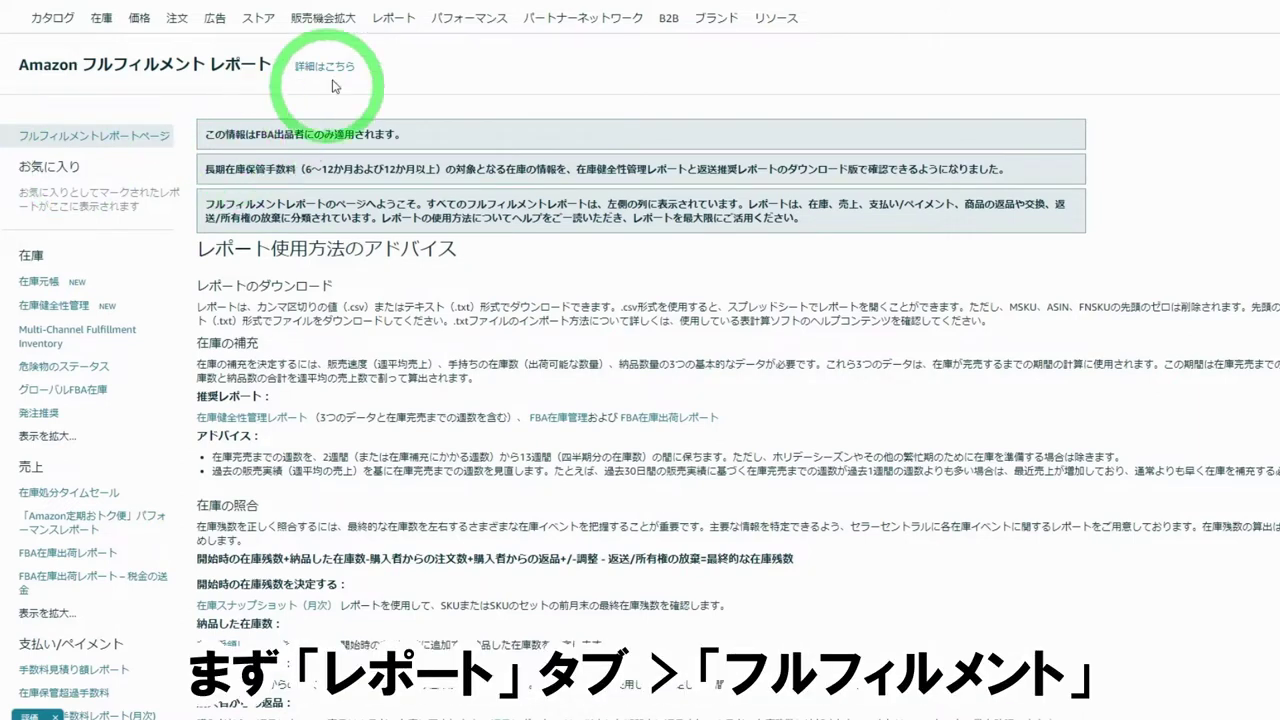
Open the download view of the 在庫スナップショット（日次） report, listed under 在庫 in the fulfillment reports
mouse_move(388, 18)
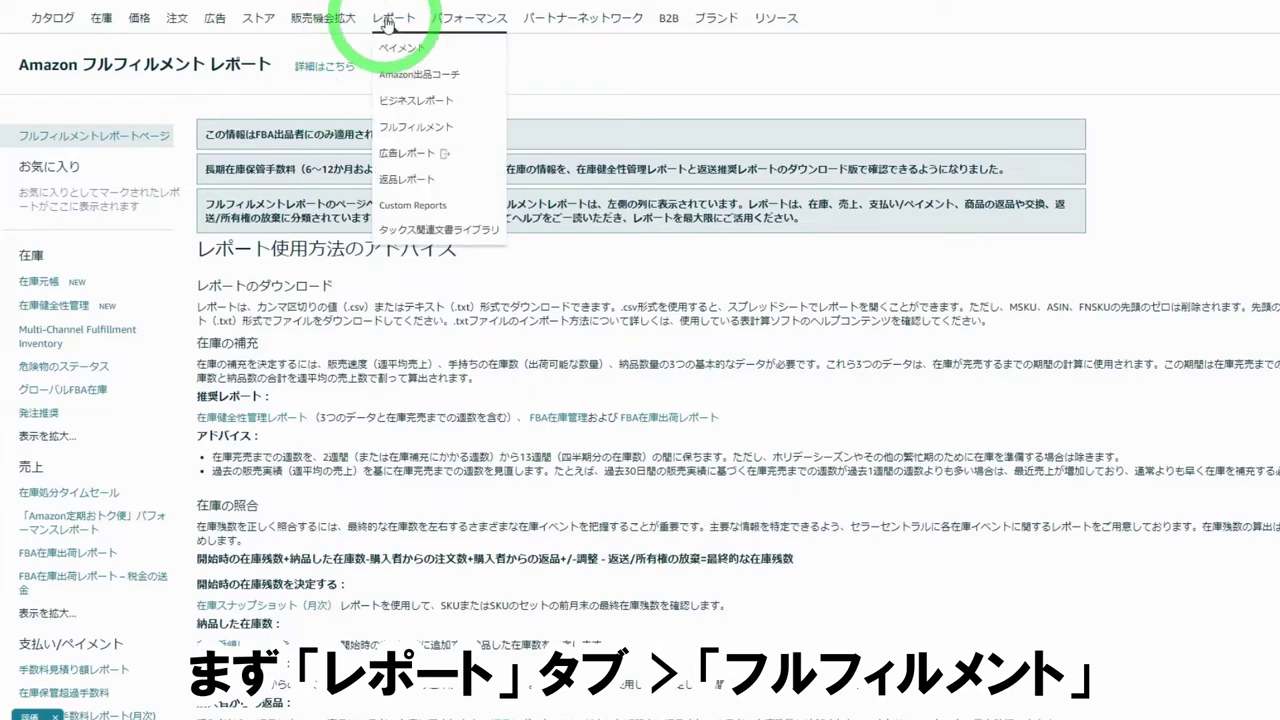
click(388, 130)
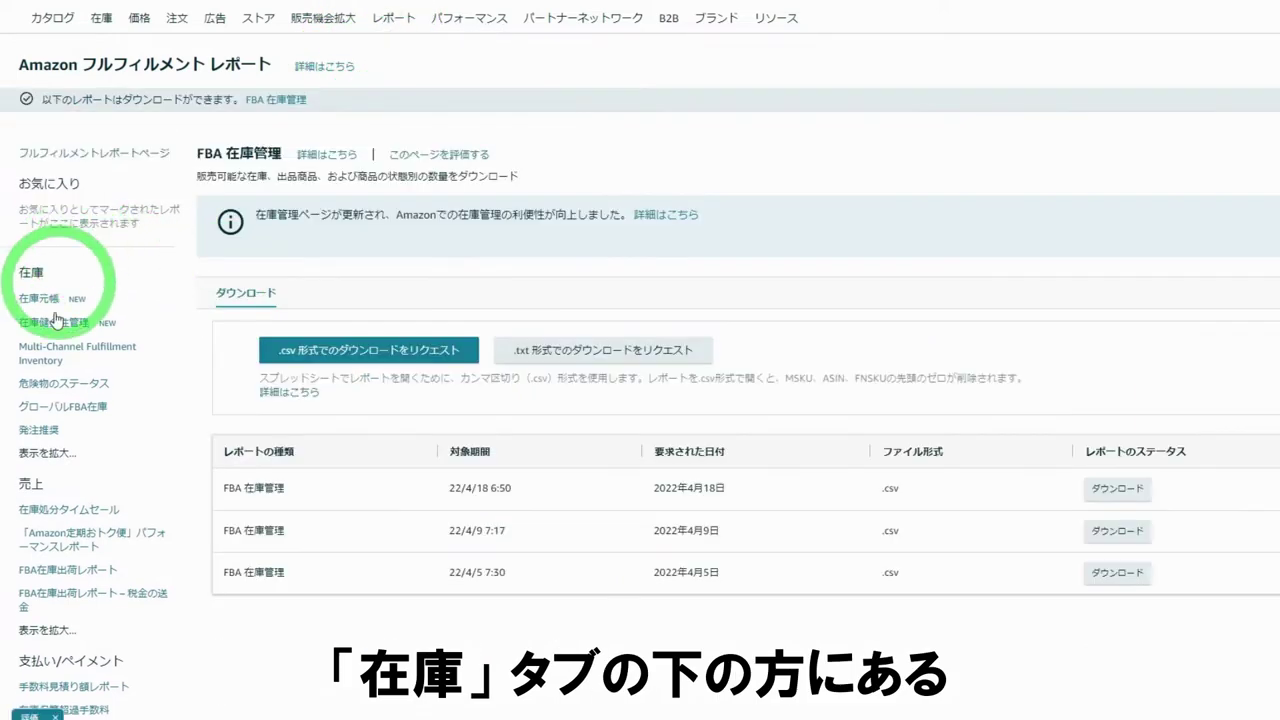
click(60, 455)
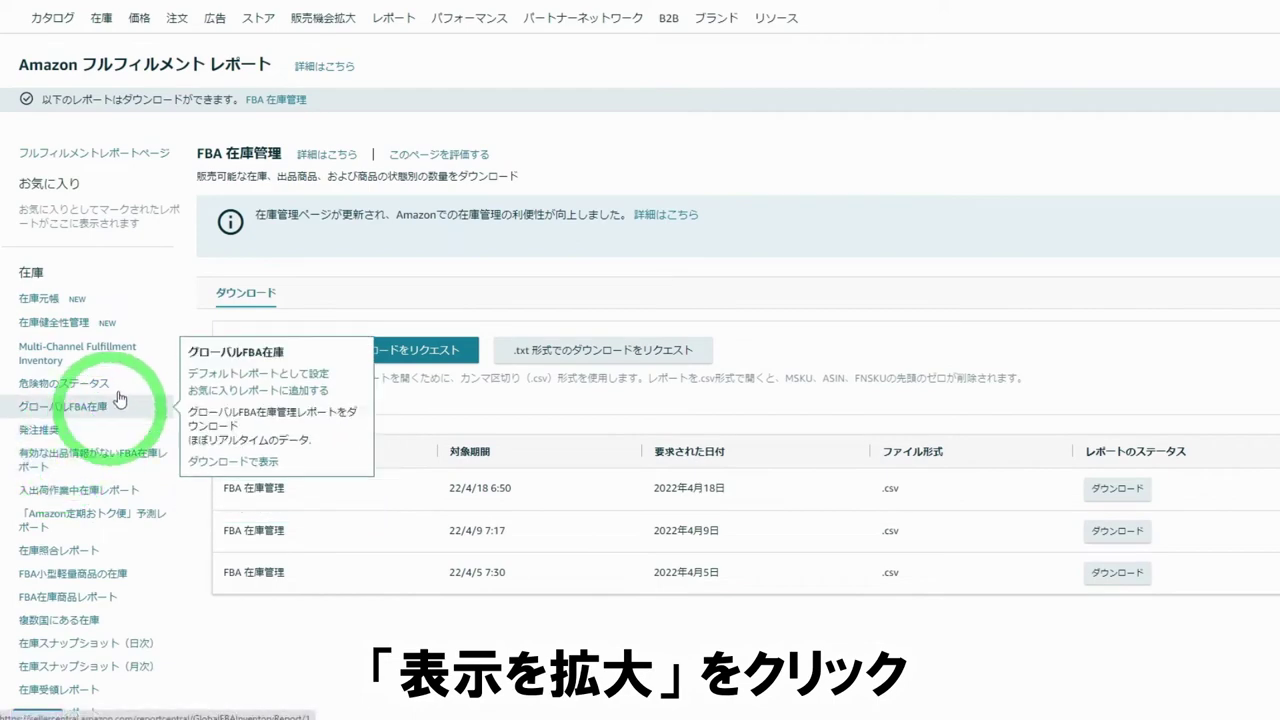
scroll(110, 370, down, 3)
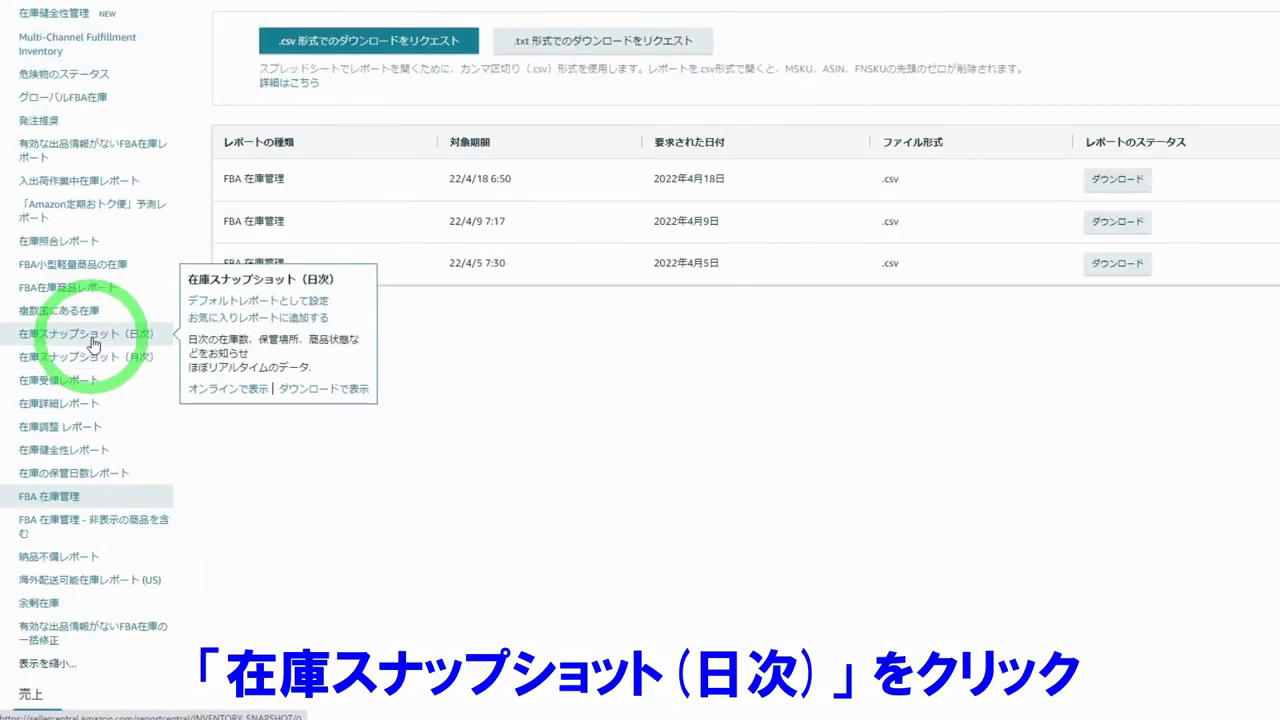
click(92, 343)
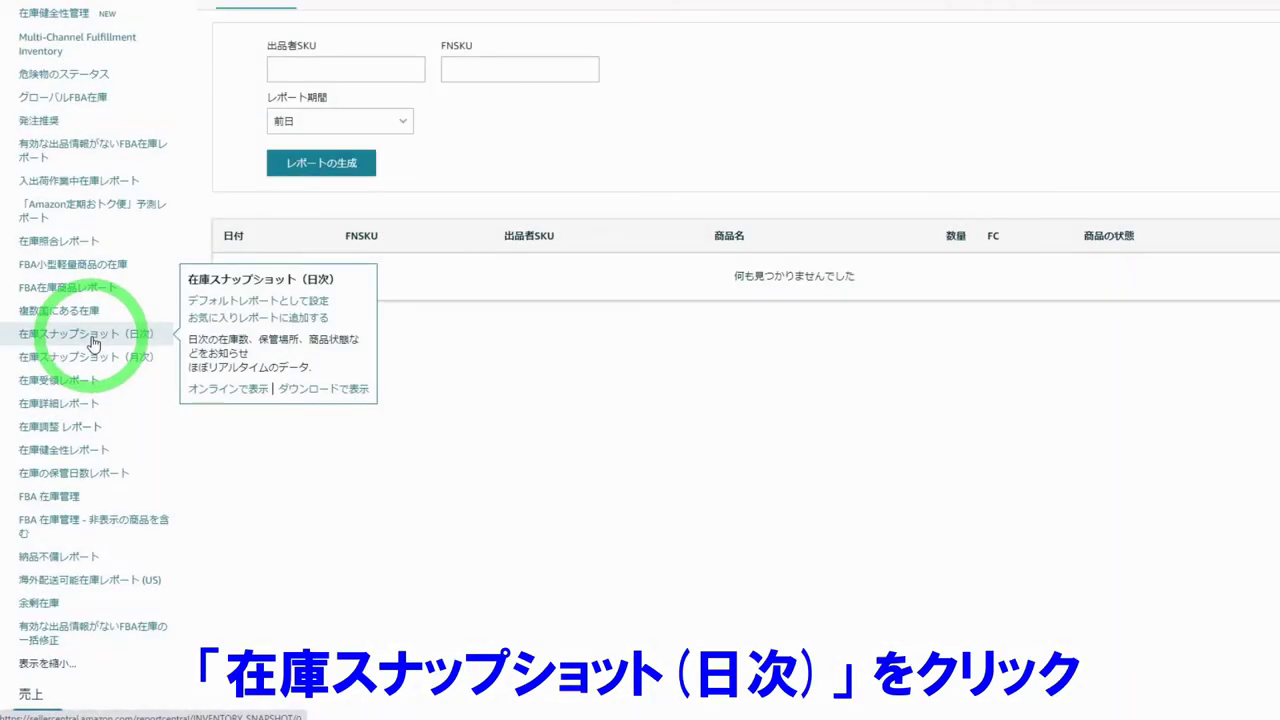
click(360, 305)
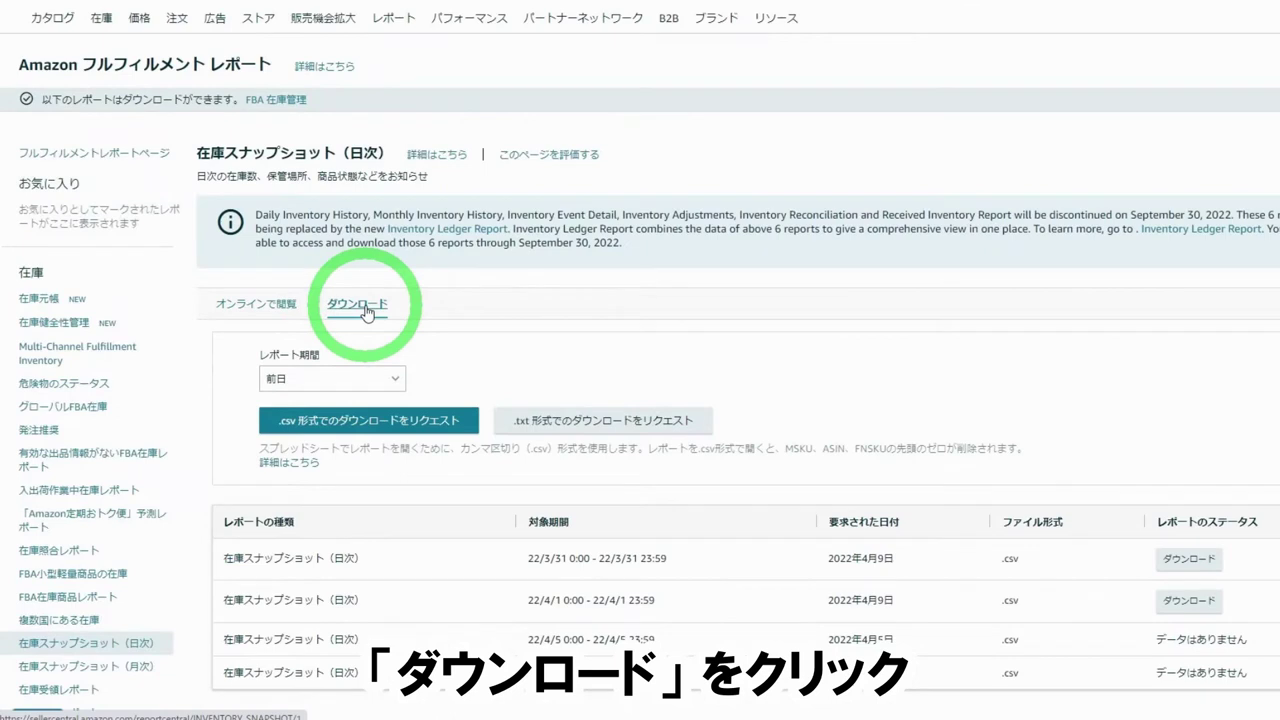
Set the report period to 日付 with 2022/01/31 as the start date
click(325, 378)
click(297, 627)
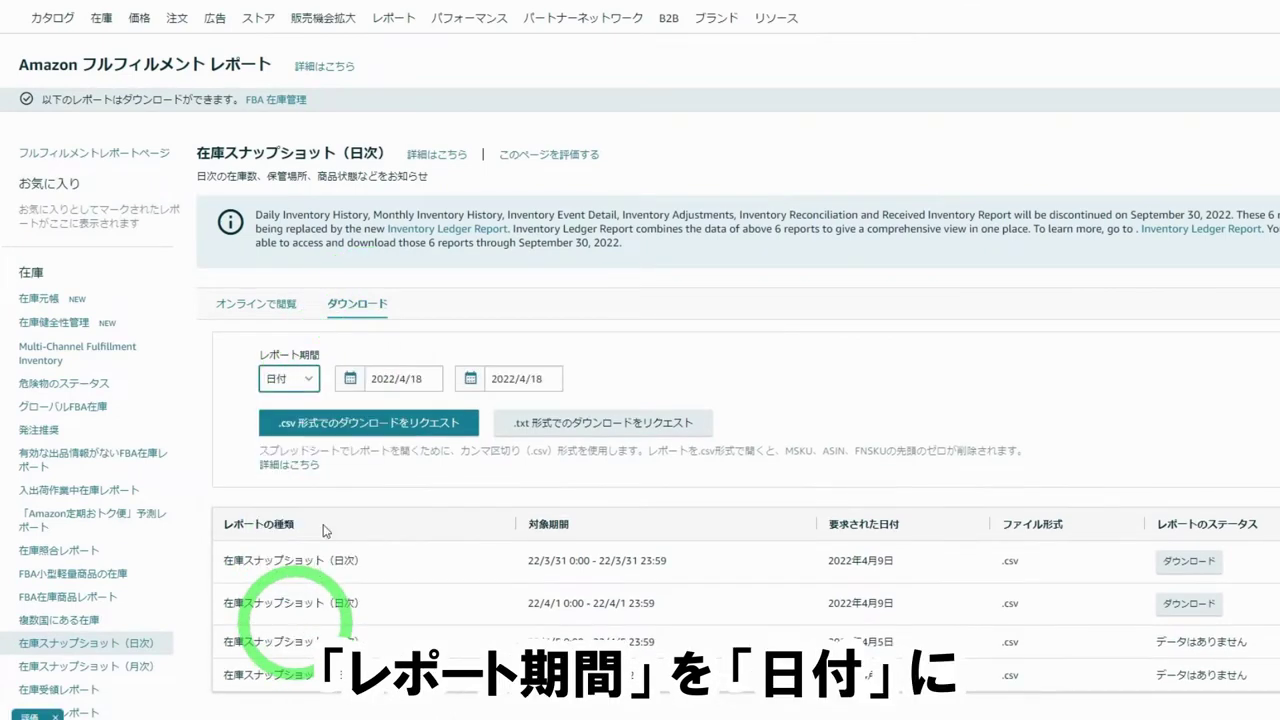
click(390, 378)
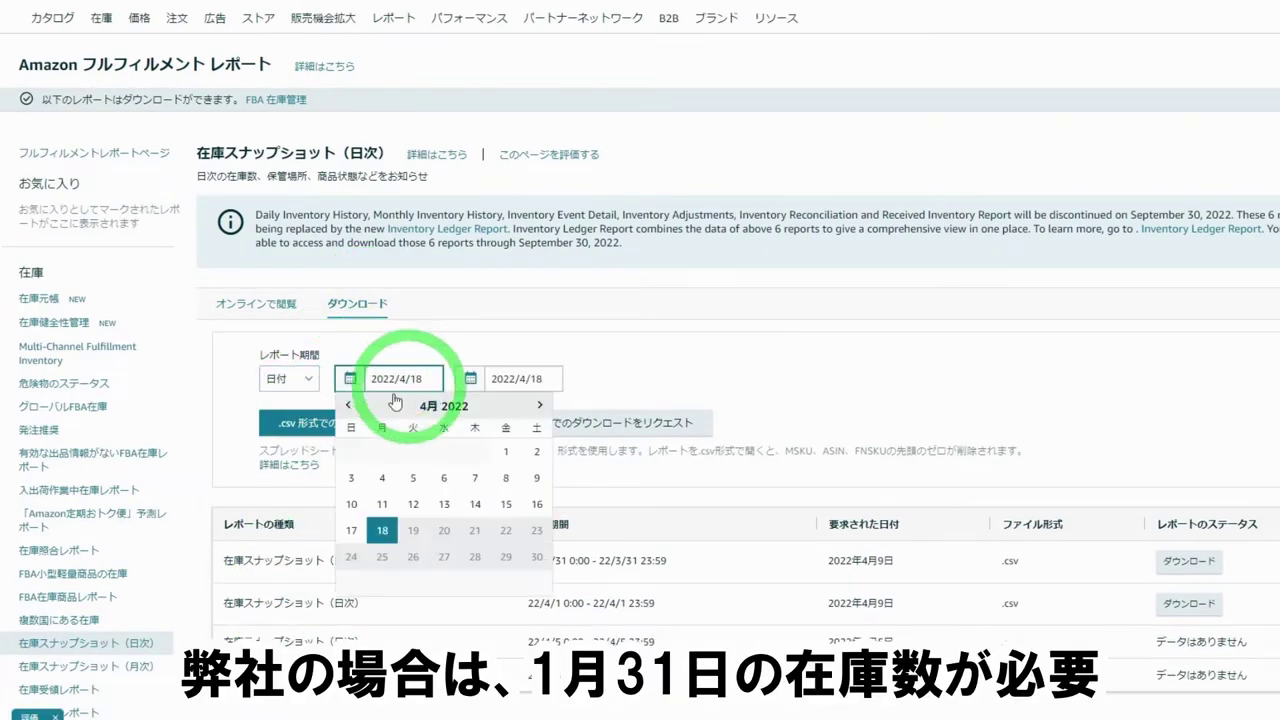
click(348, 406)
click(348, 406)
click(348, 406)
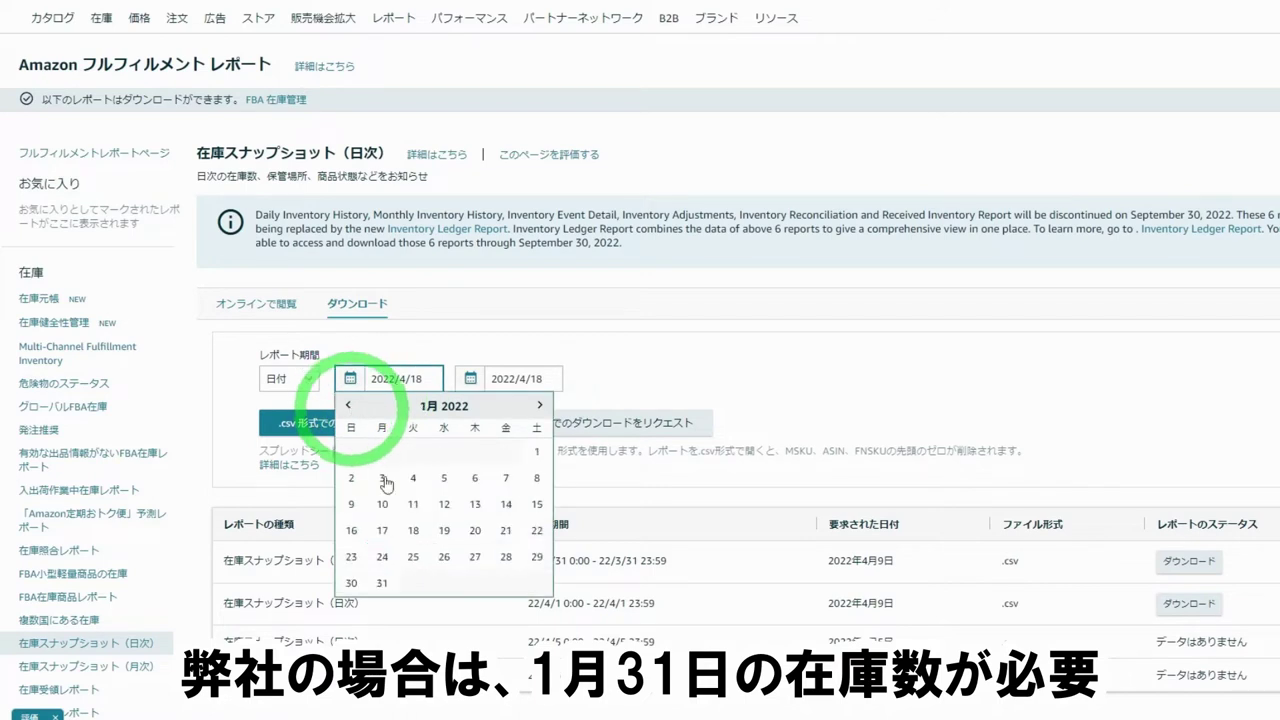
click(382, 583)
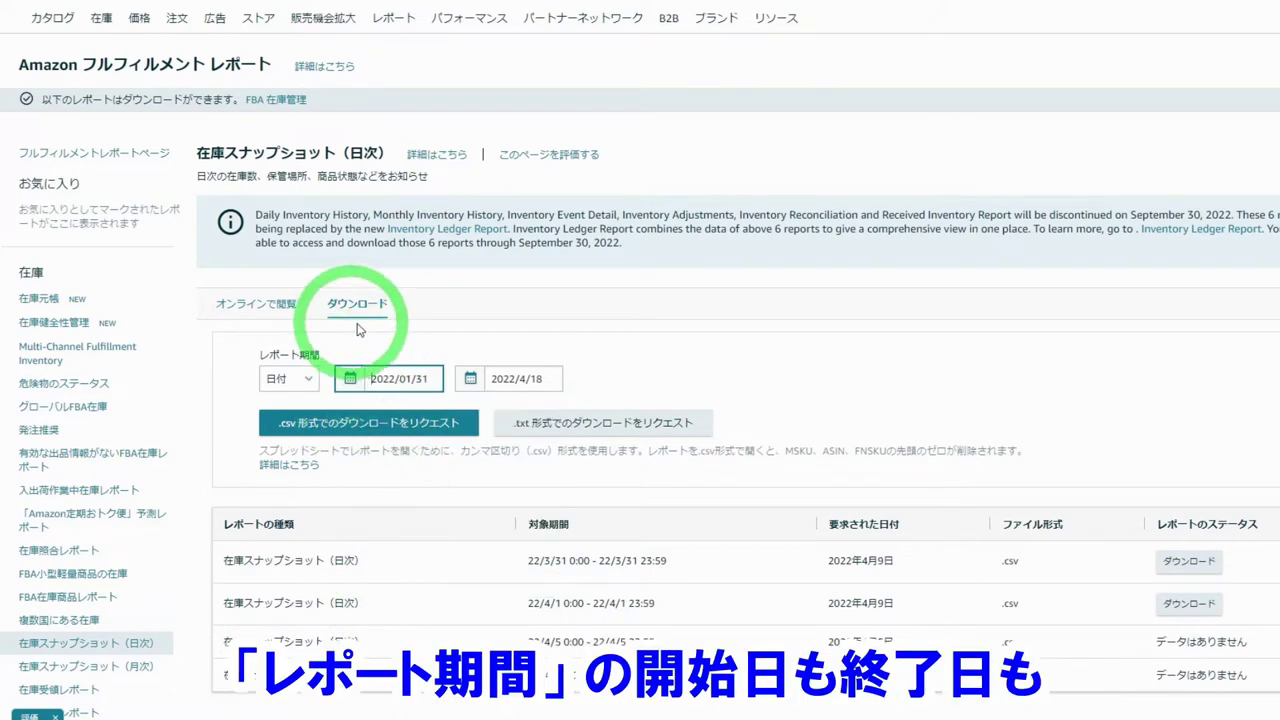
Set the report period's end date to 2022/01/31
click(522, 380)
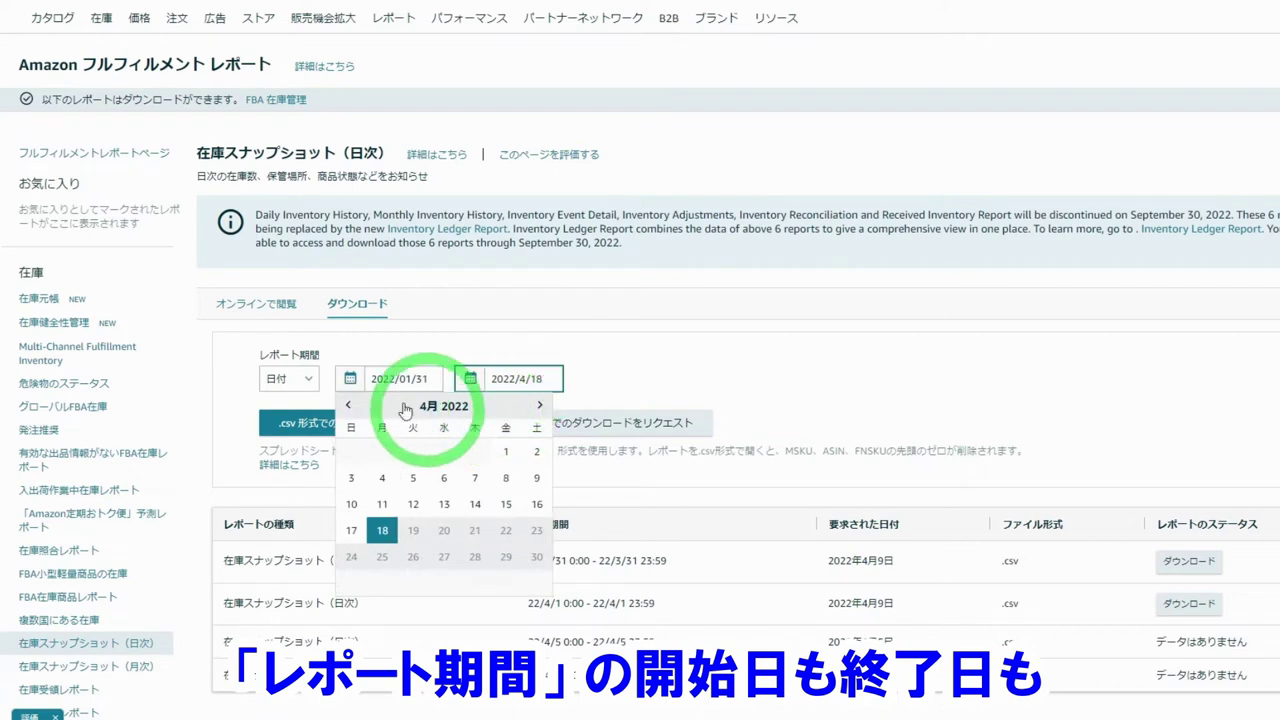
click(348, 406)
click(346, 408)
click(346, 408)
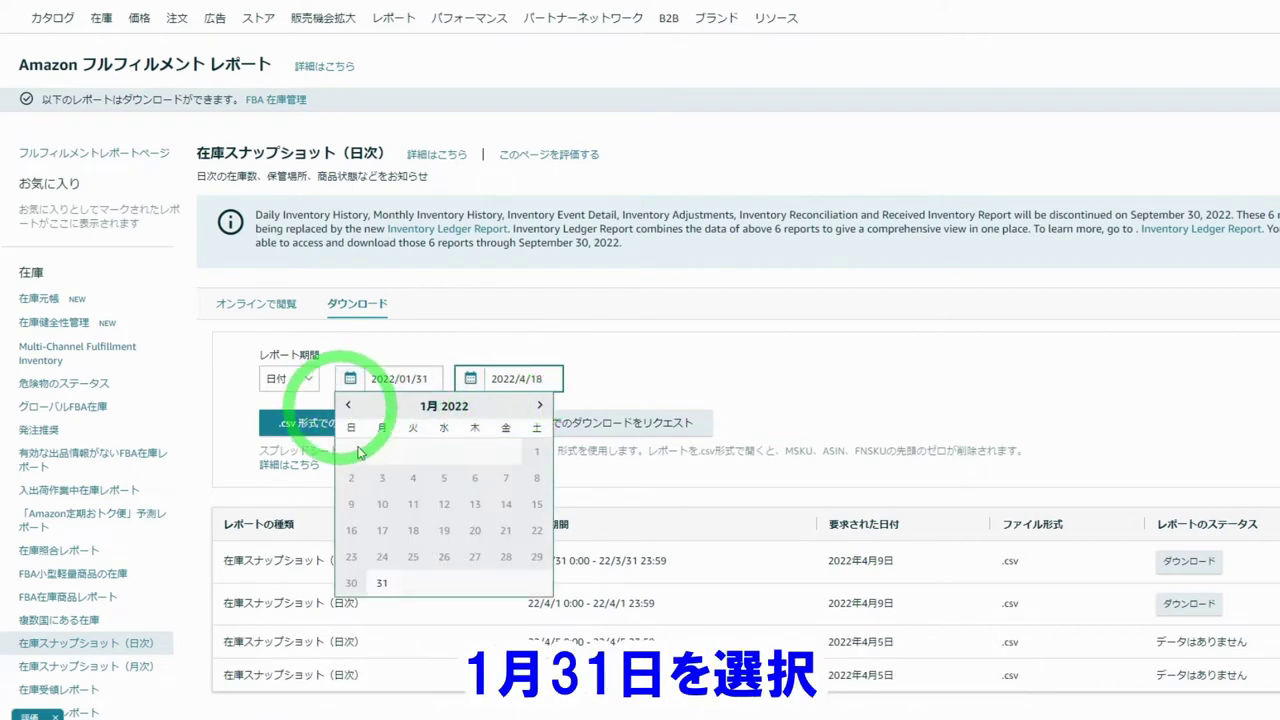
click(382, 583)
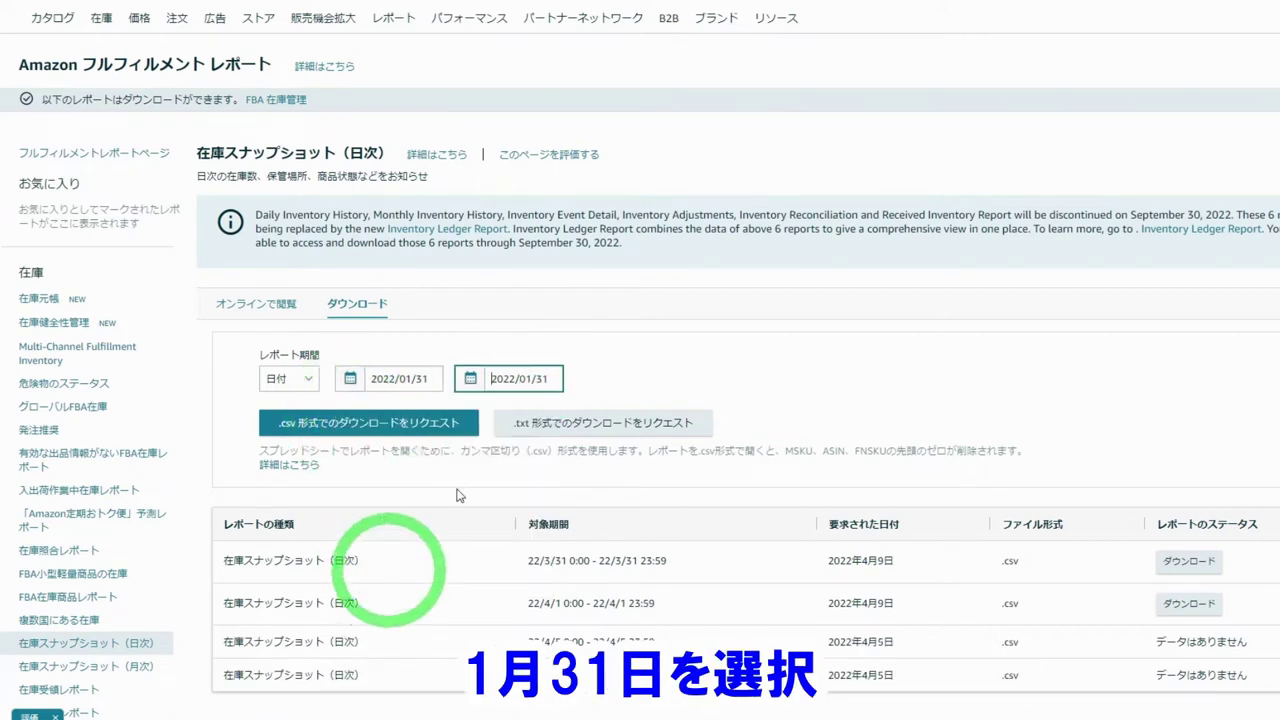
Request the daily snapshot report in .csv format, download it and open the file in WPS Spreadsheets
click(343, 426)
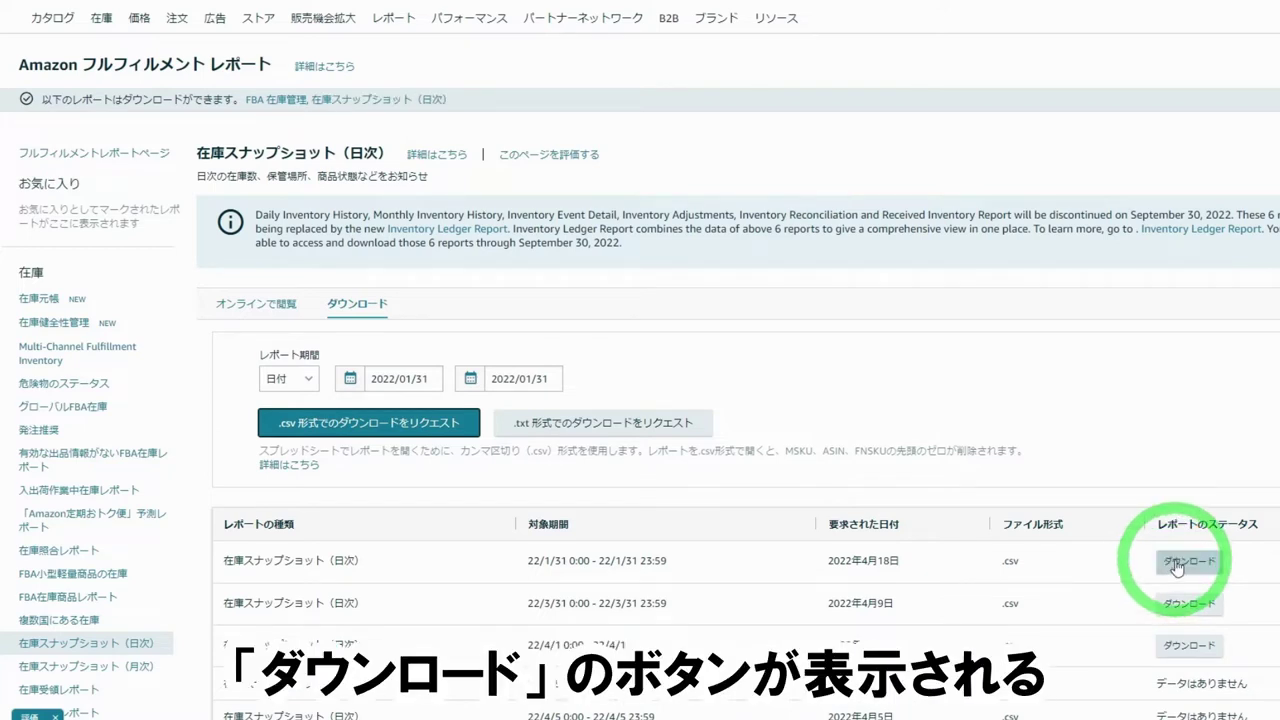
click(1177, 564)
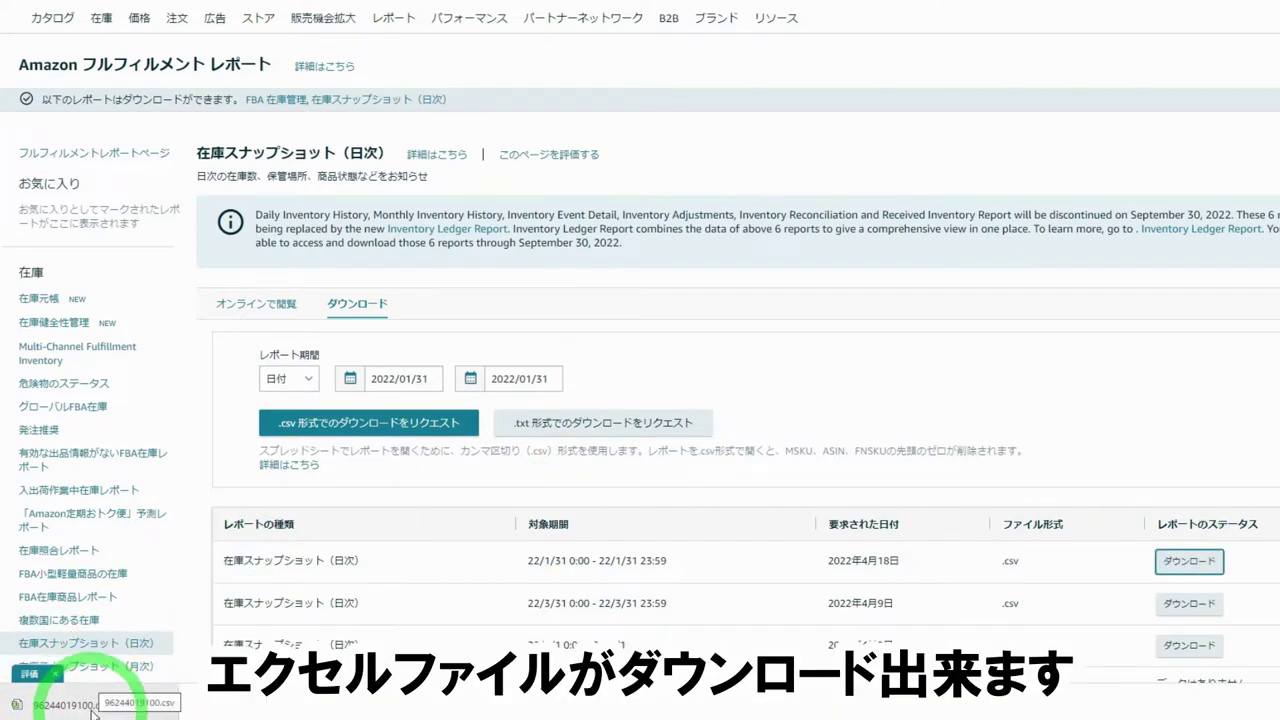
click(91, 706)
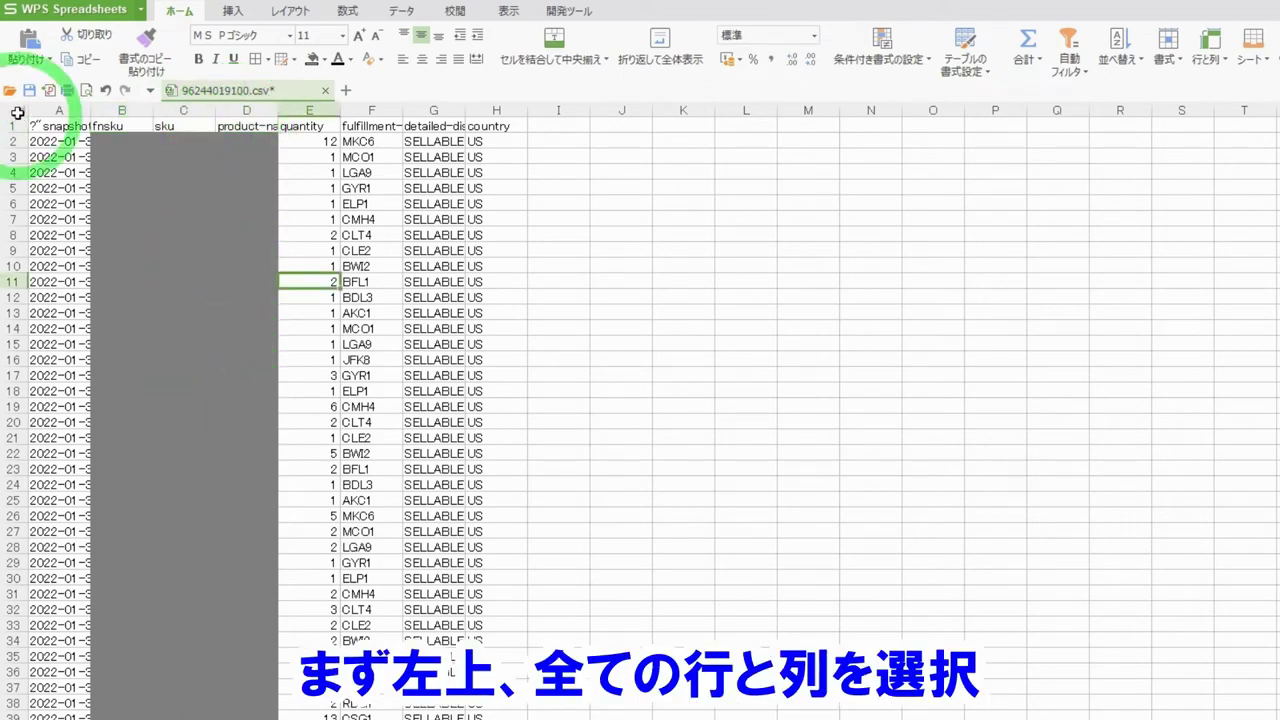
Change the font of the entire sheet to メイリオ
click(17, 112)
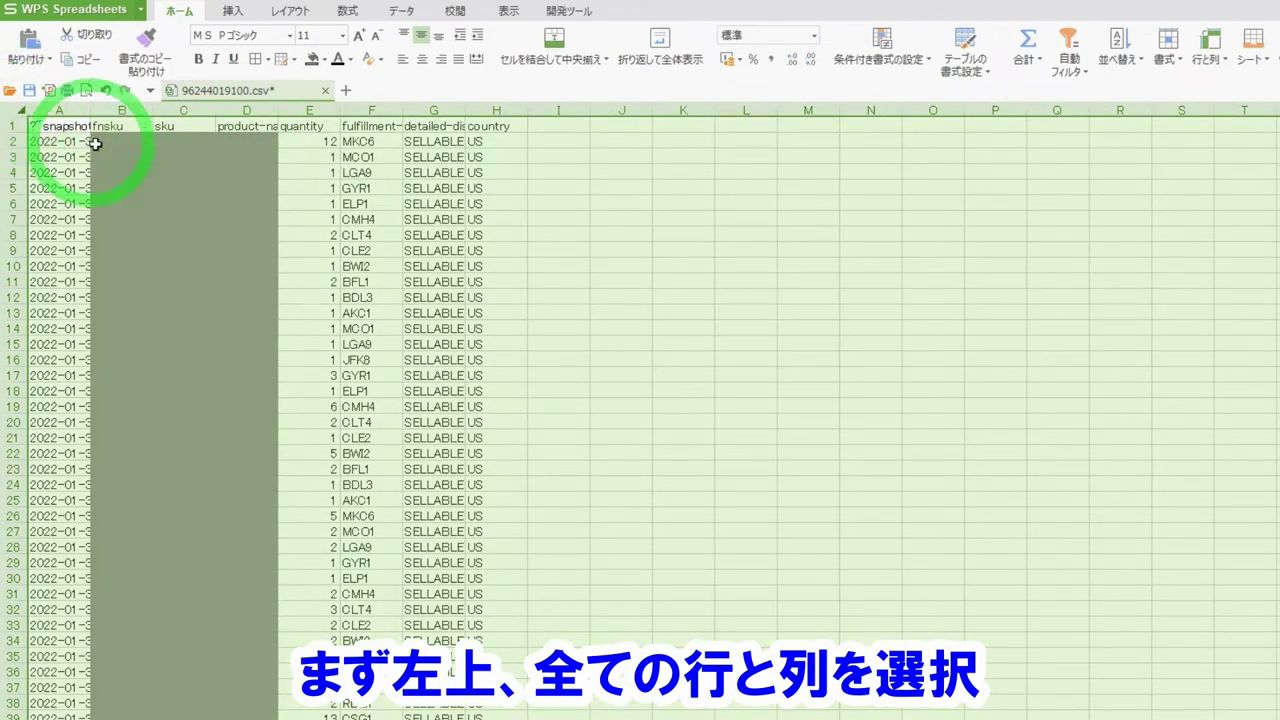
click(290, 35)
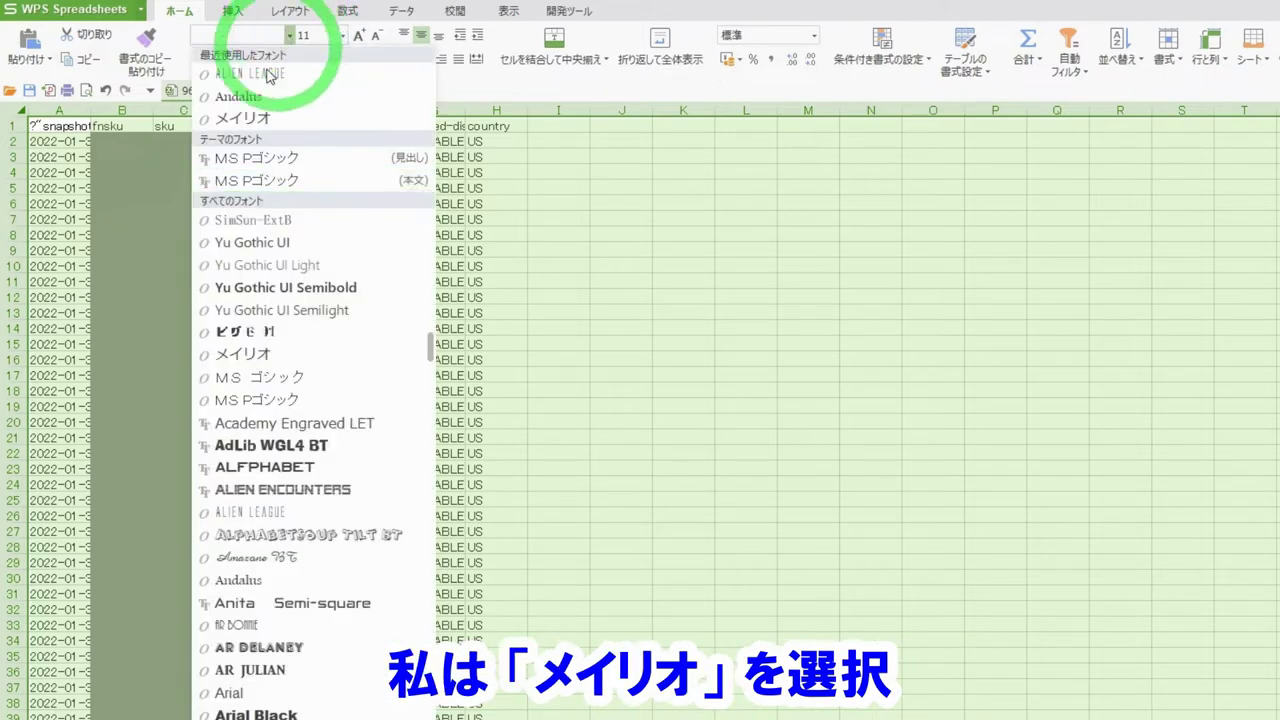
click(248, 118)
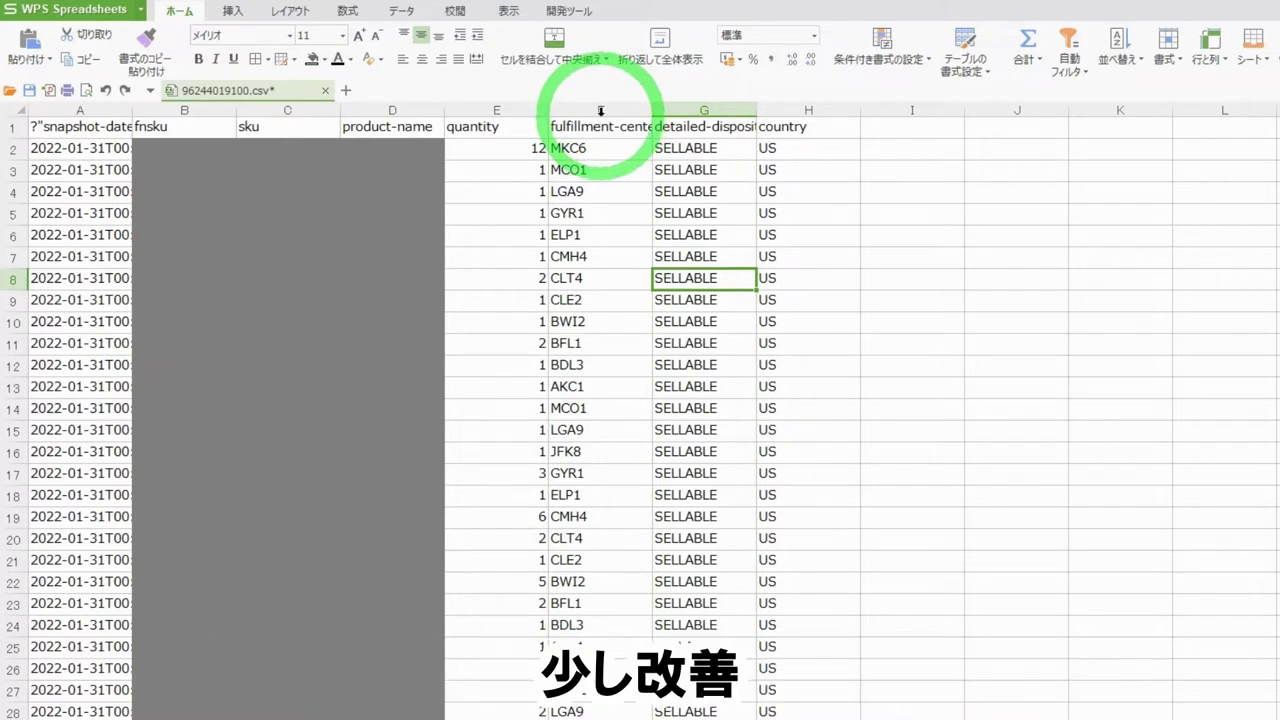
Delete columns F to H, which hold the fulfillment center, detailed disposition and country
drag(600, 111, 768, 120)
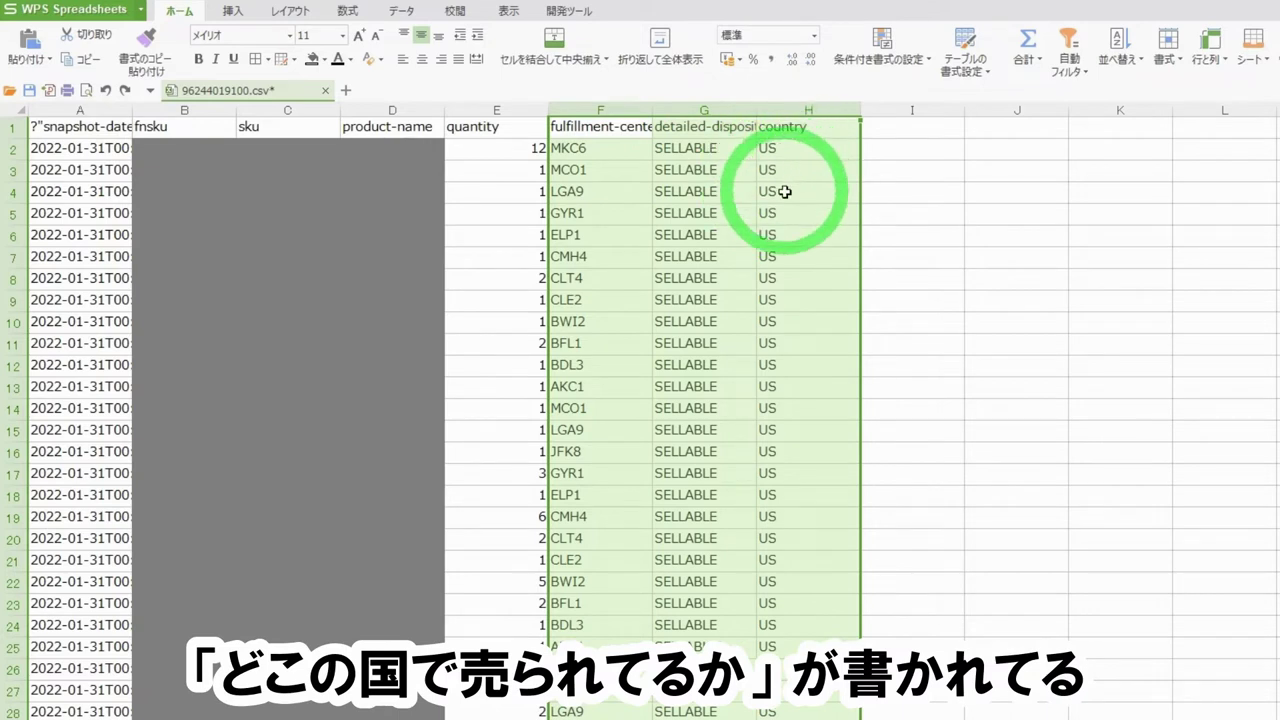
right_click(682, 193)
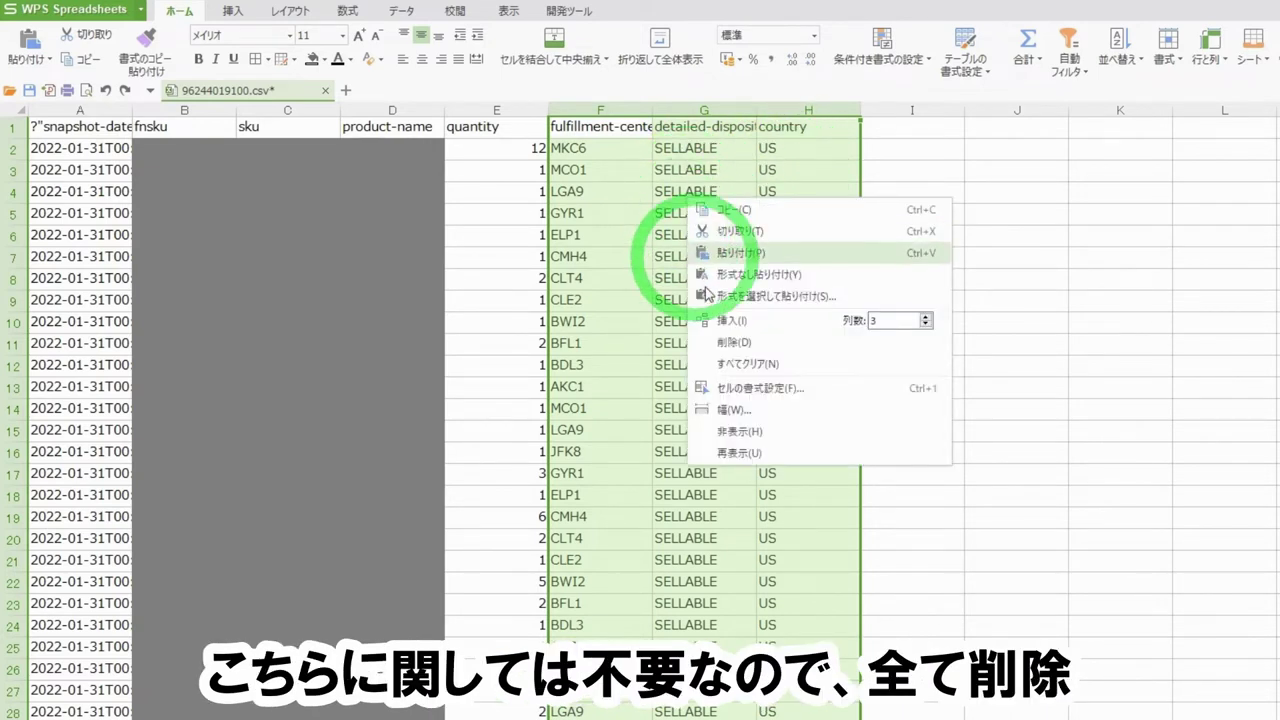
click(726, 350)
Insert four empty columns before the quantity column E
right_click(506, 112)
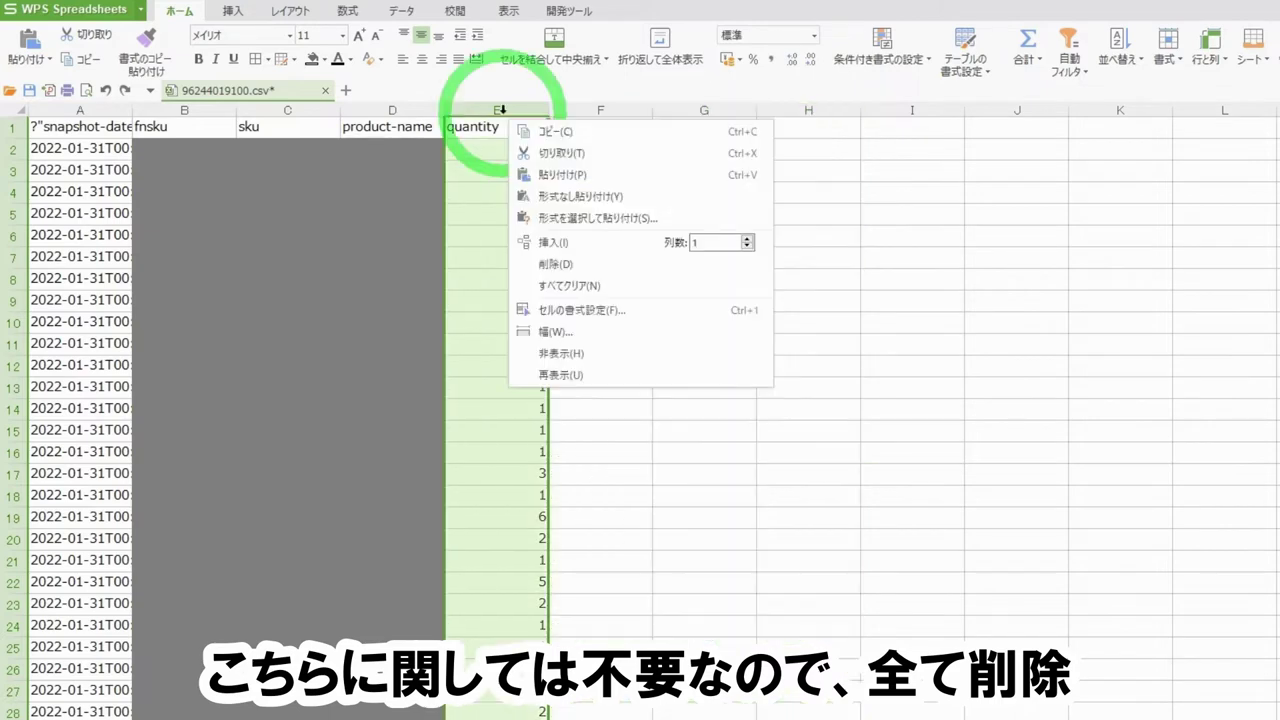
click(748, 238)
click(748, 238)
click(748, 238)
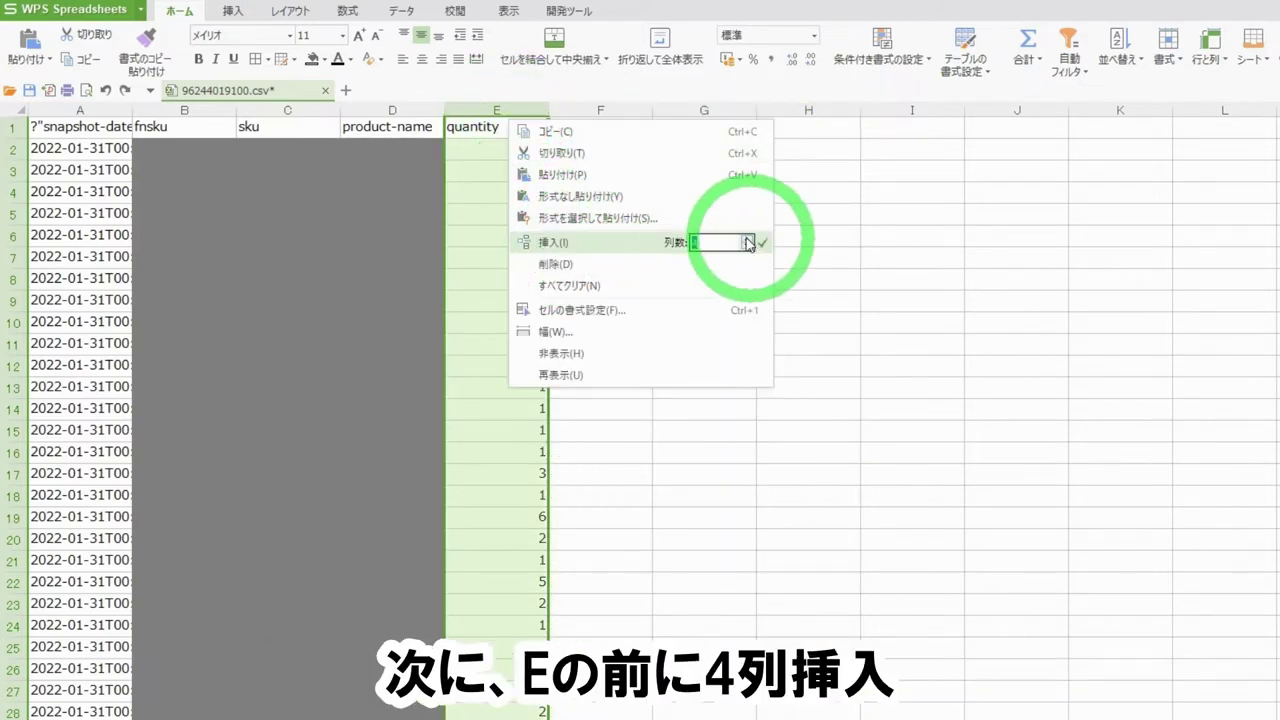
click(586, 246)
Go through the added cost, TTS rate, TTS+0.5, yen cost and 小計 columns (E to H and J) in turn
click(483, 110)
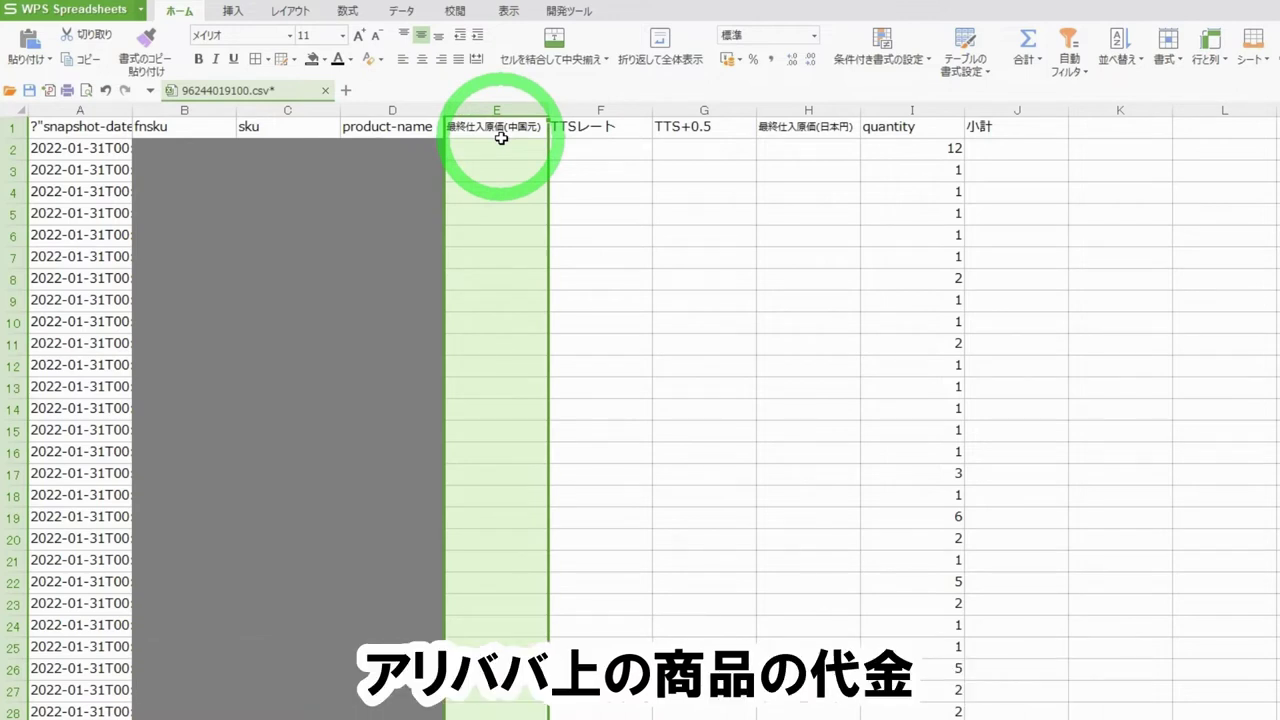
click(582, 107)
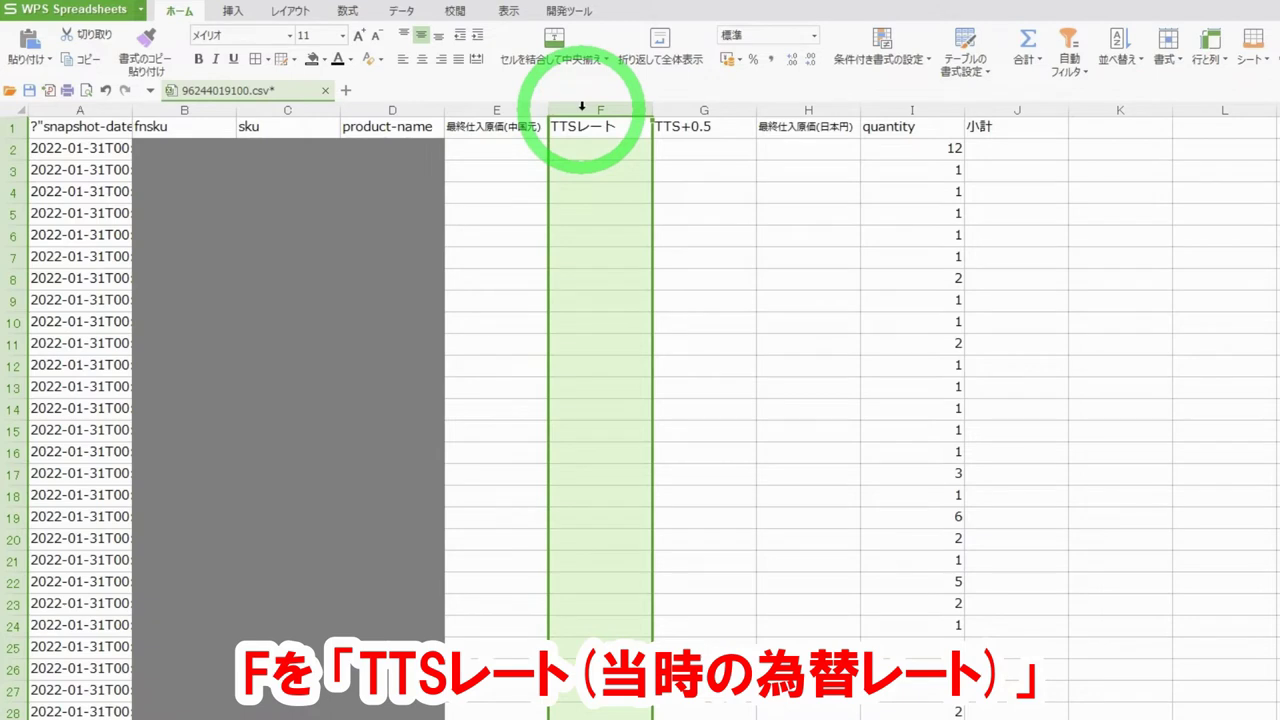
click(704, 109)
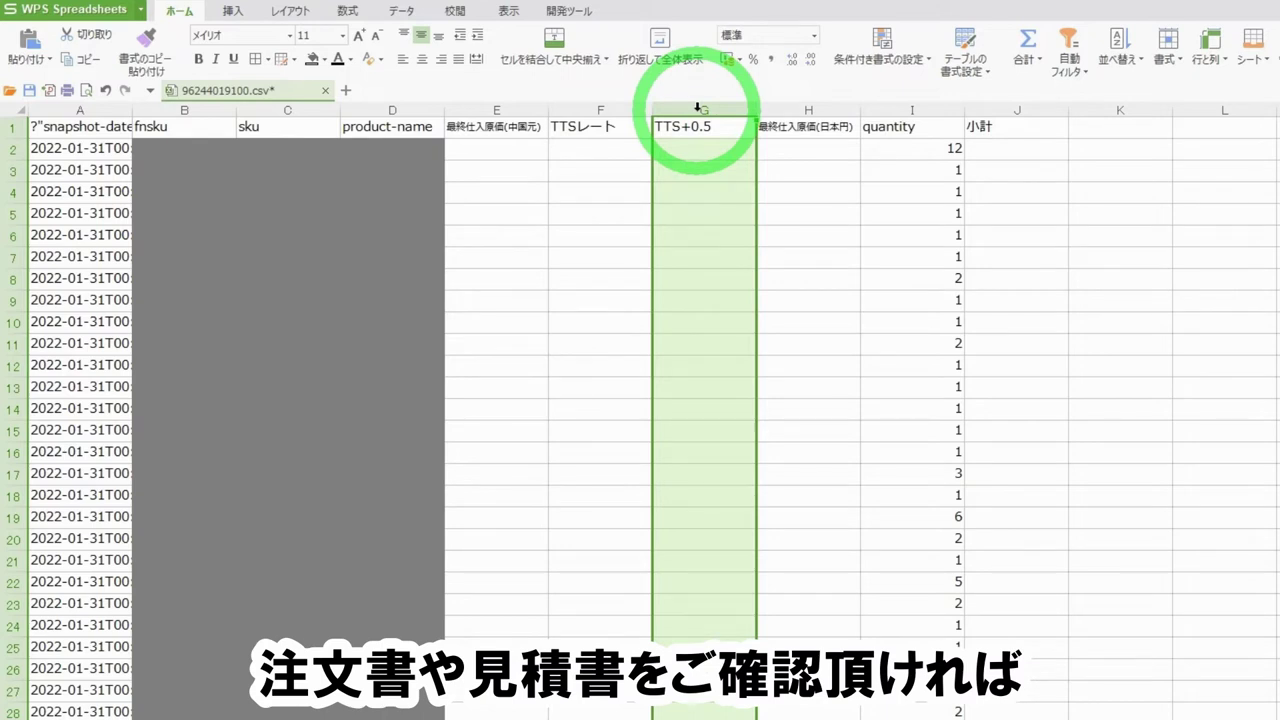
click(801, 106)
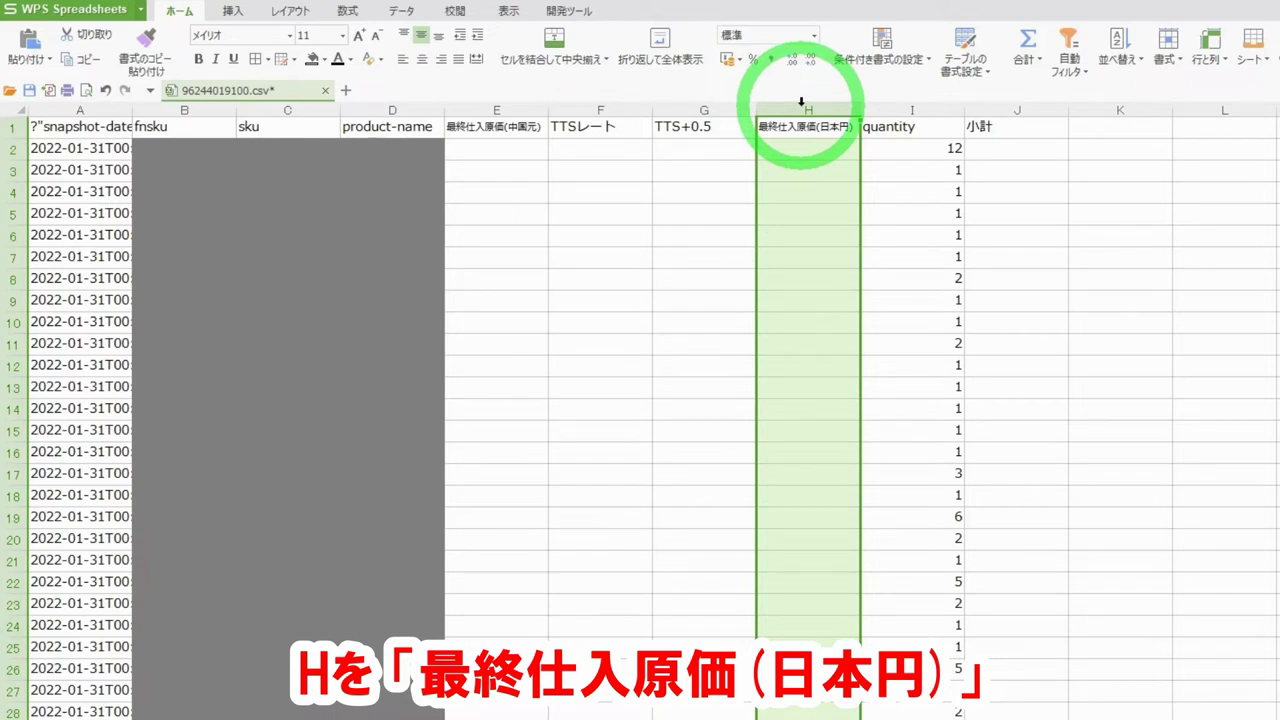
click(1022, 106)
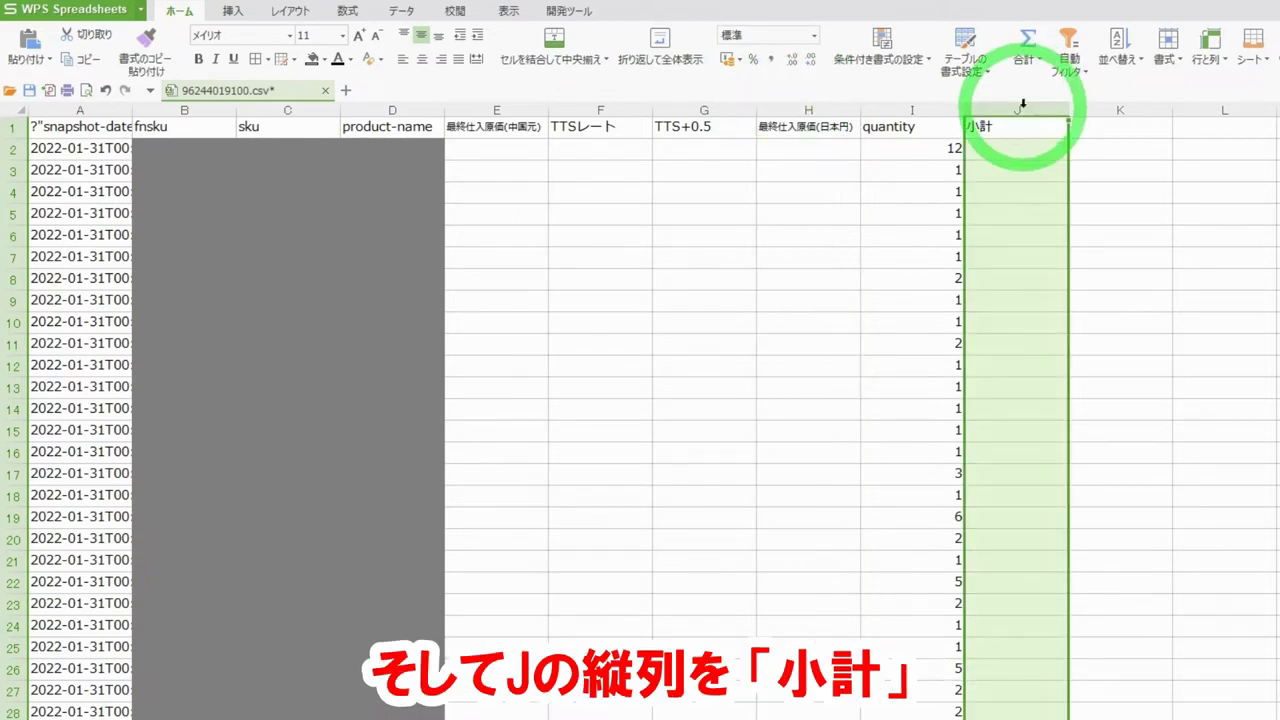
For the first product in row 2, enter 50 as 最終仕入原価(中国元) and 18.03 as TTSレート
click(503, 150)
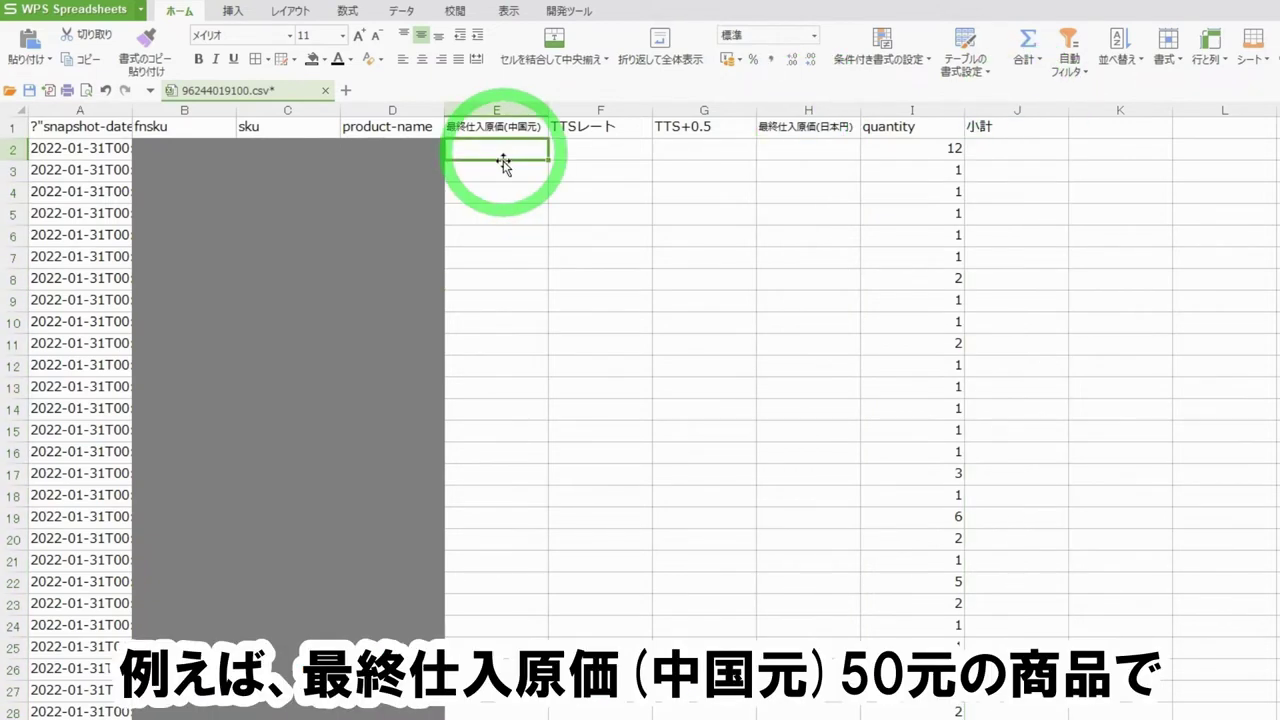
text(50)
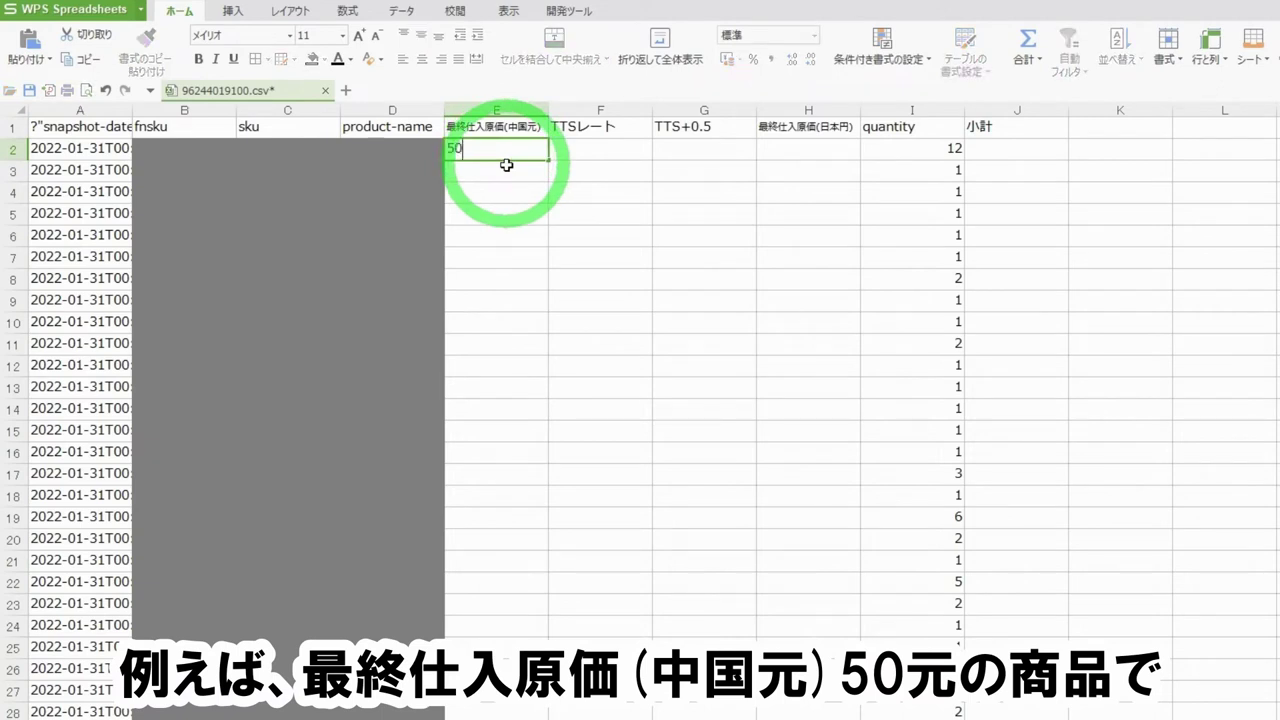
key(Return)
click(601, 152)
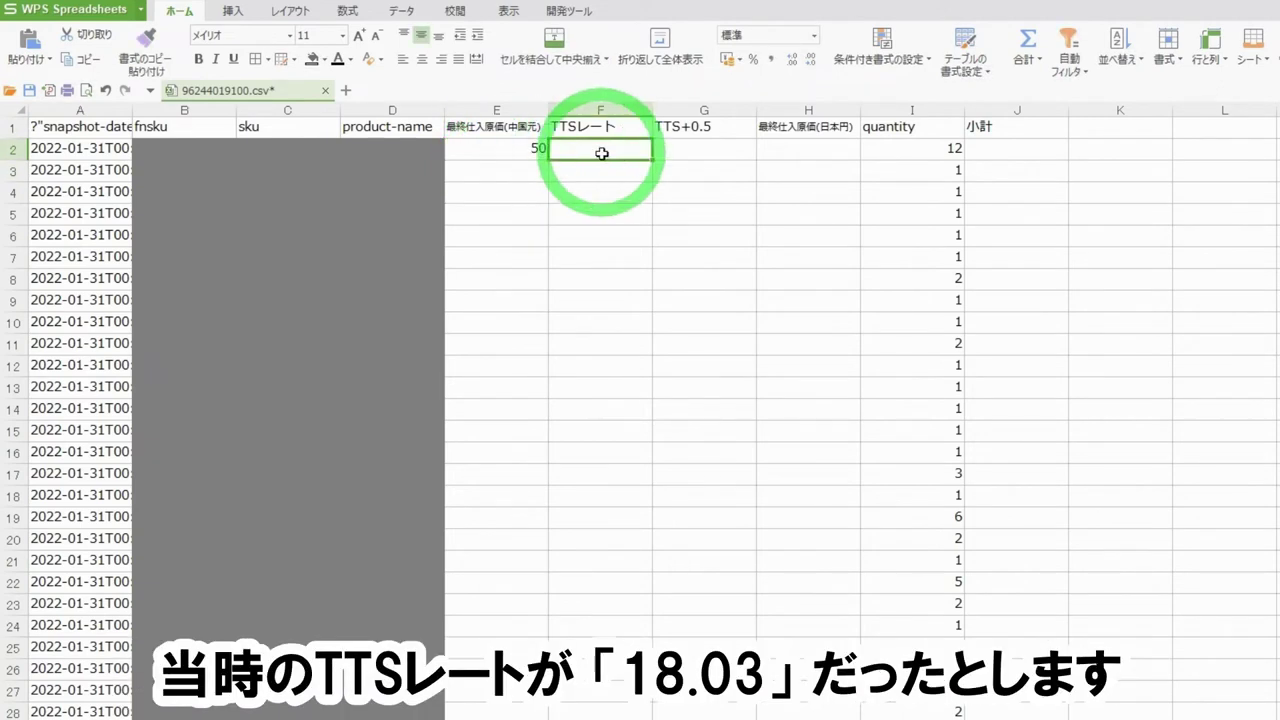
text(18.03)
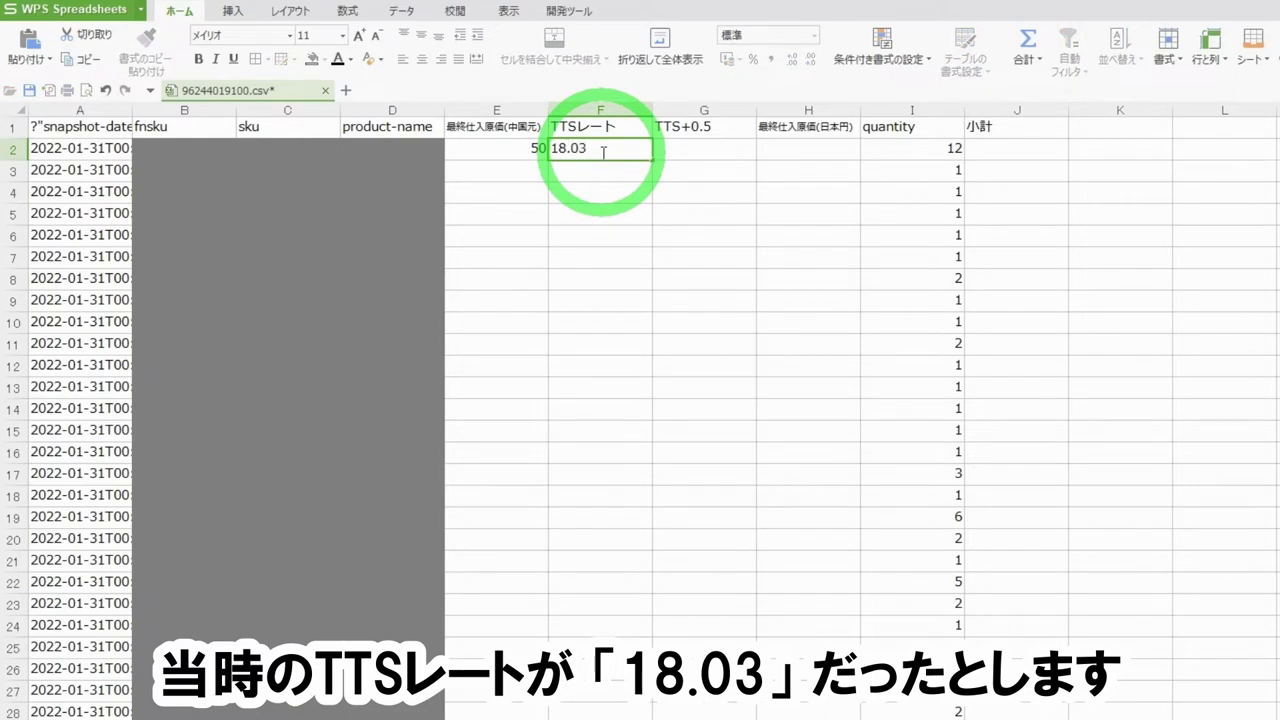
key(Return)
Enter the formula =F2+0.5 in cell G2 of the TTS+0.5 column
click(679, 147)
text(=)
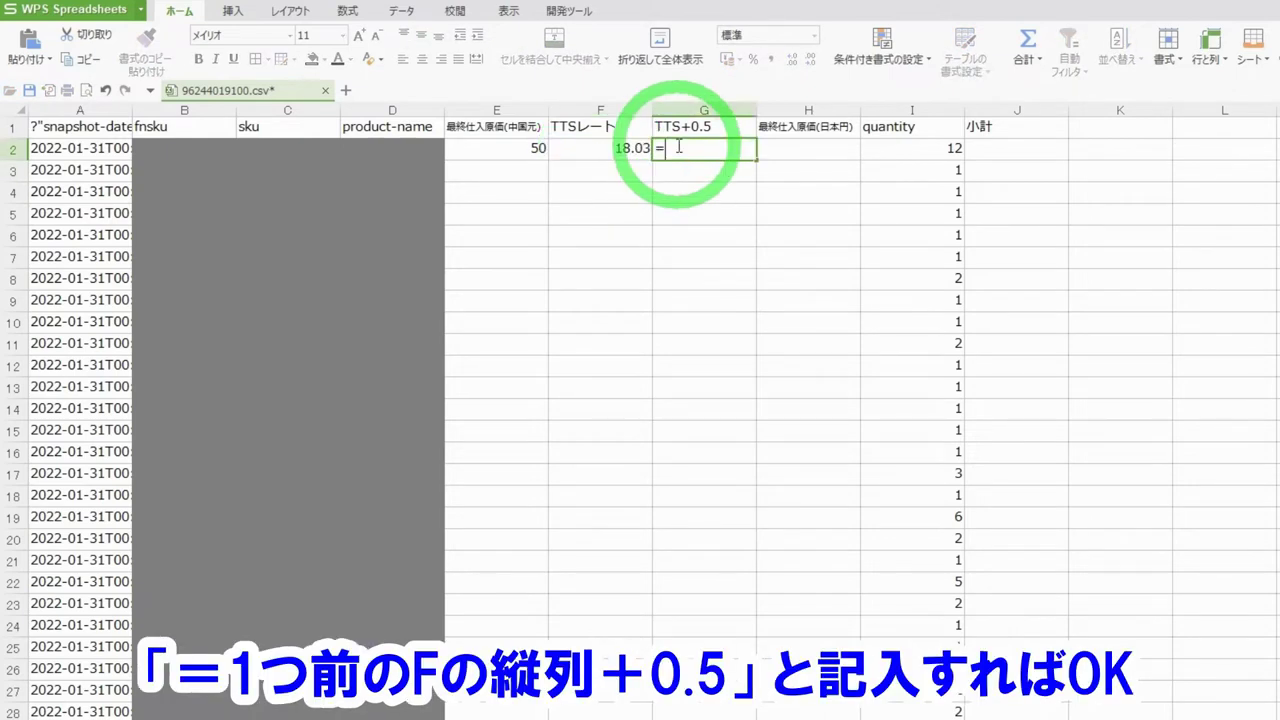
click(605, 152)
text(+0)
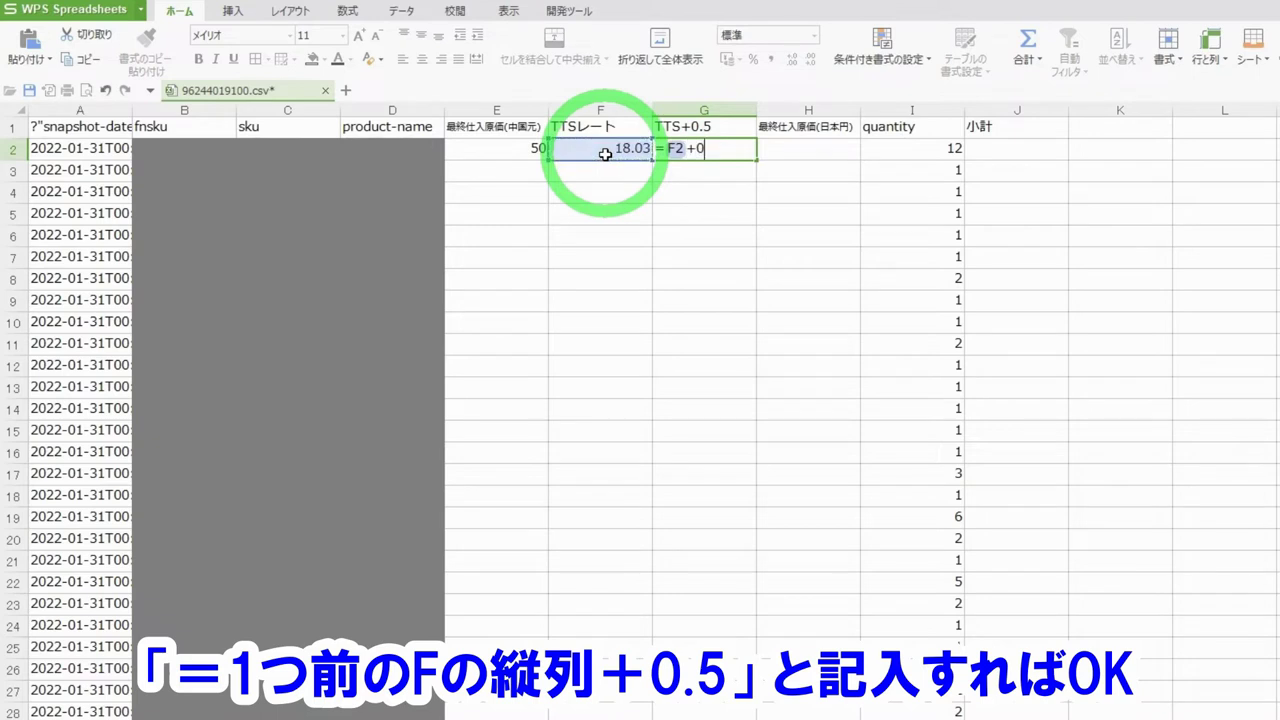
text(.5)
key(Return)
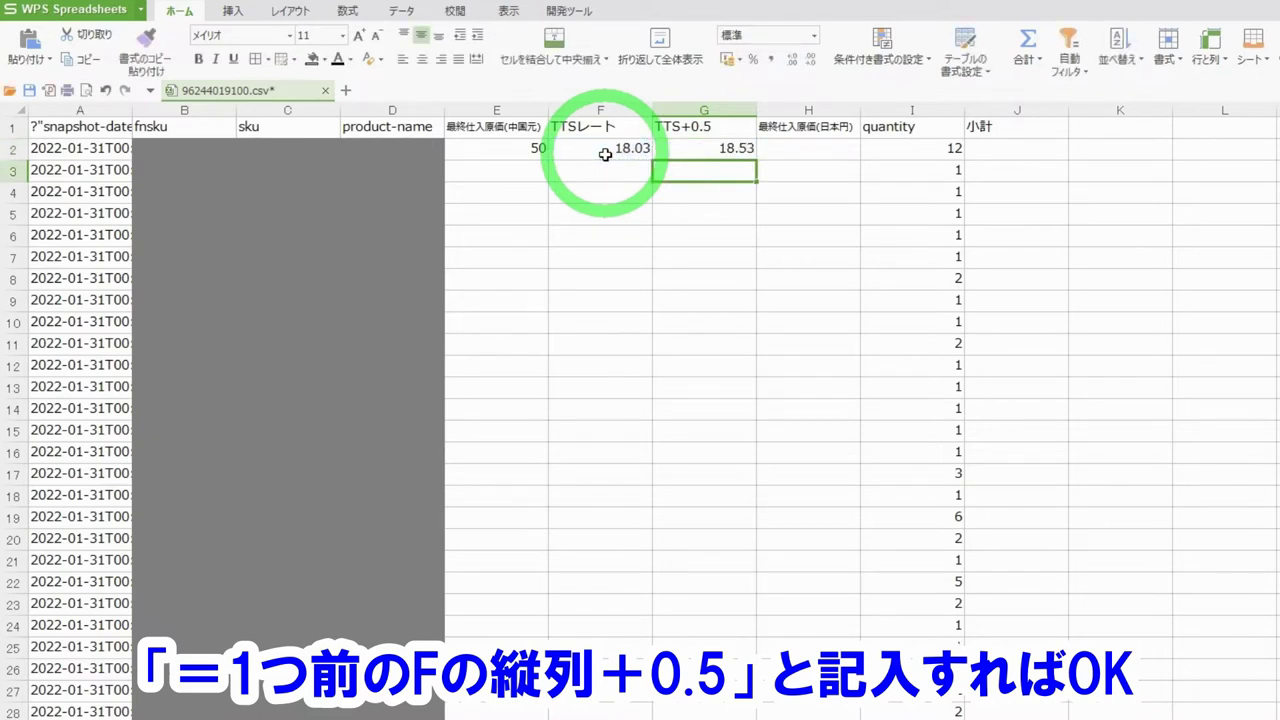
Enter the formula =E2*G2 in cell H2 of the 最終仕入原価(日本円) column
click(791, 147)
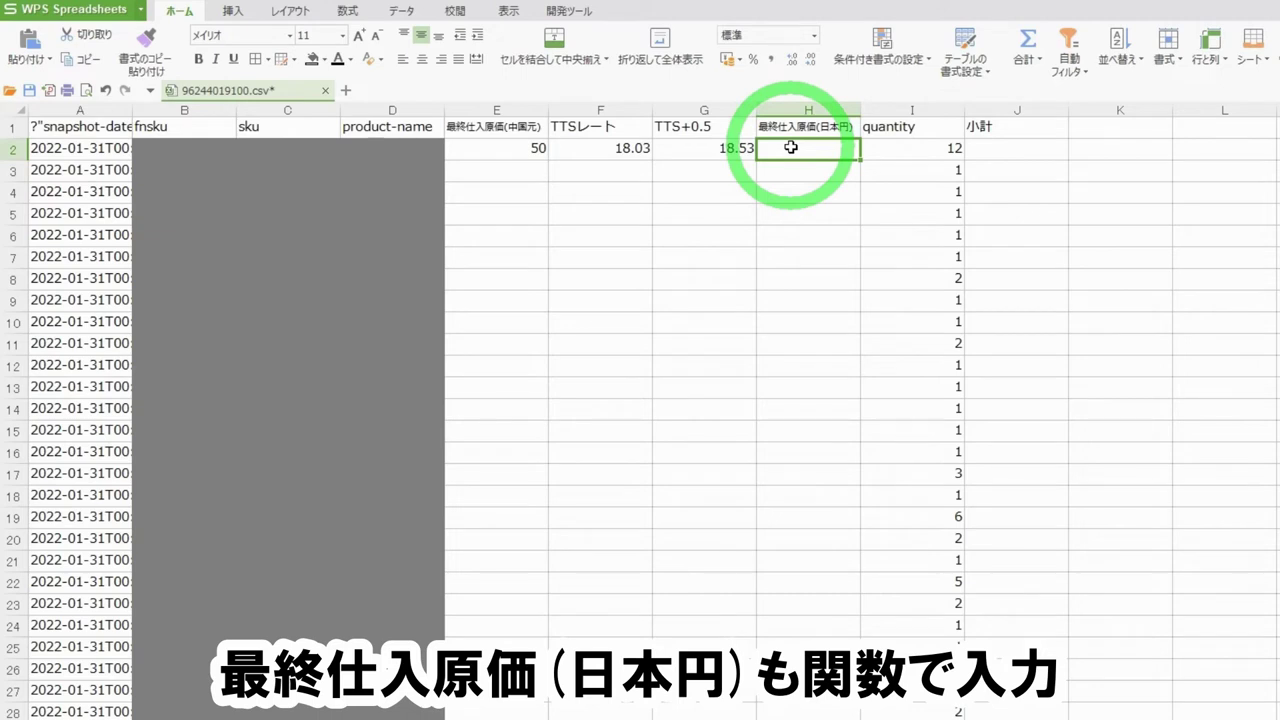
text(=)
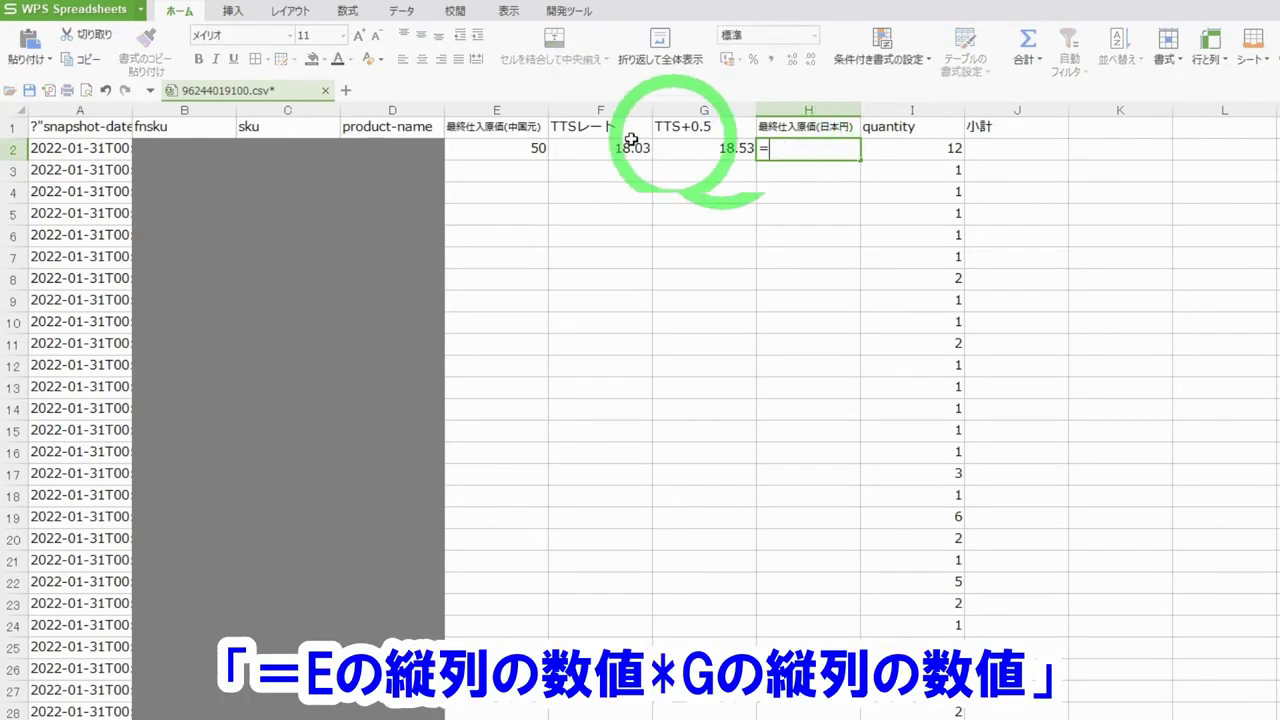
click(530, 152)
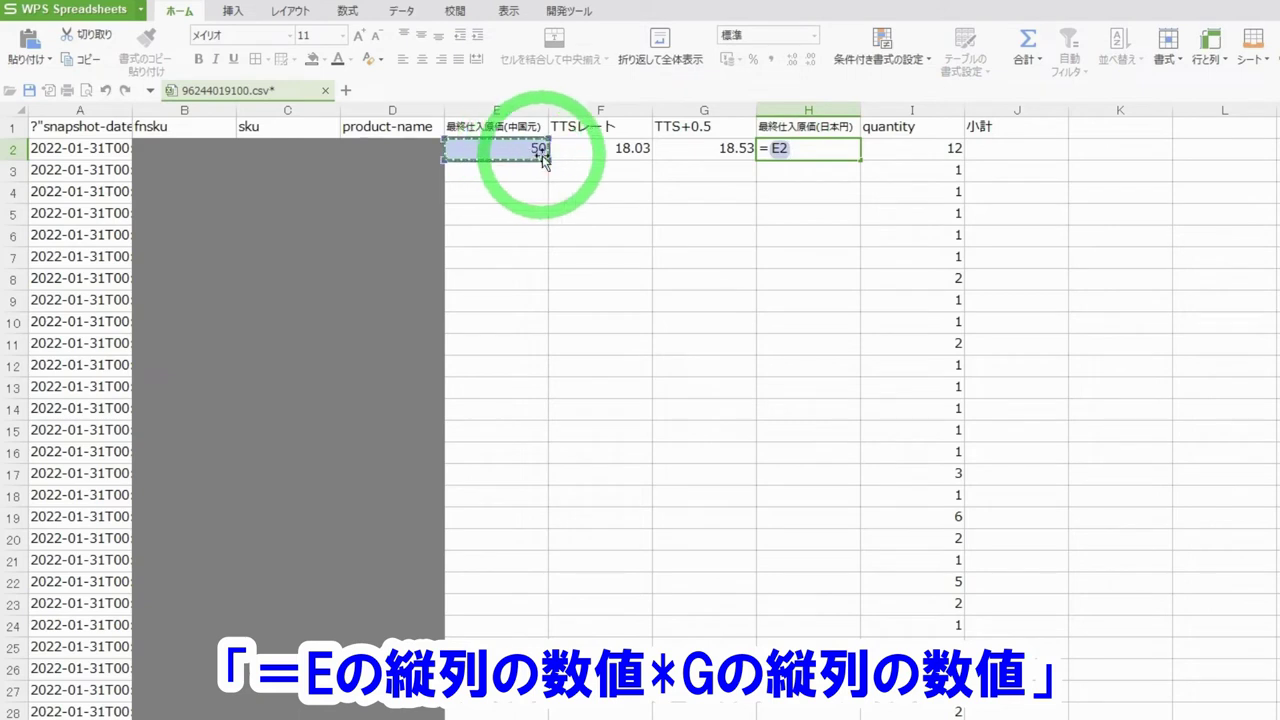
text(*)
click(703, 149)
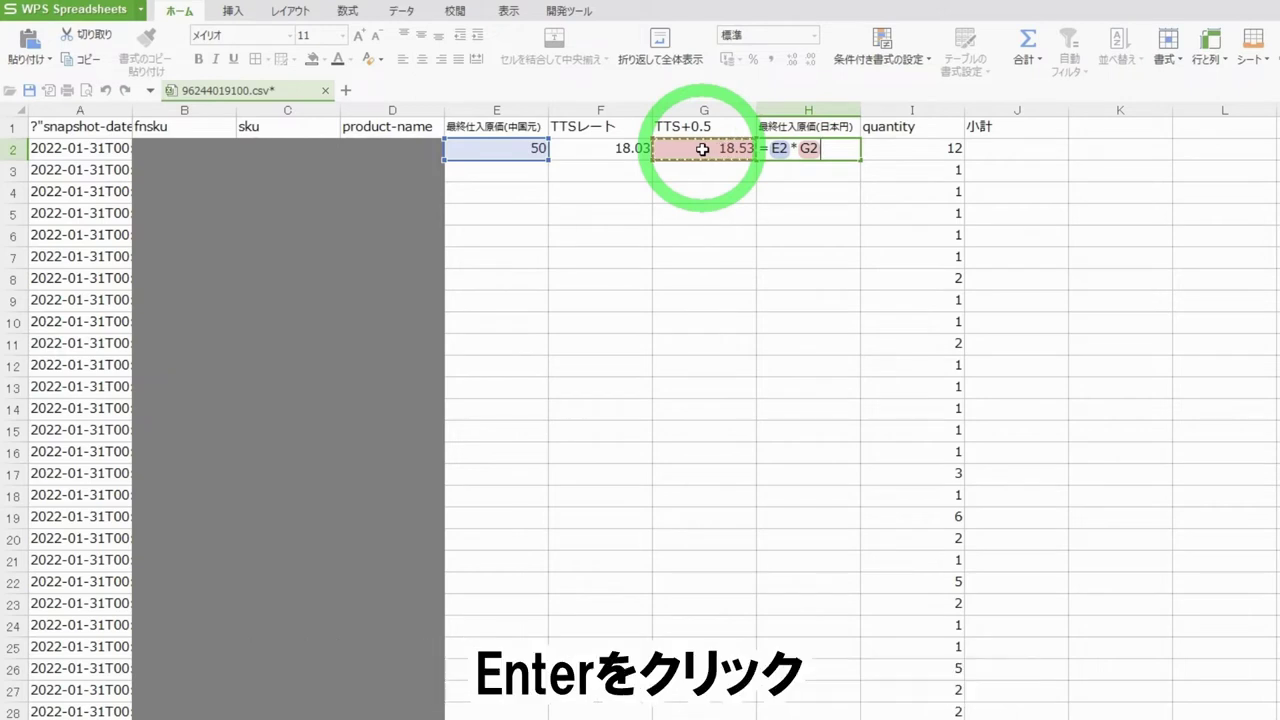
key(Return)
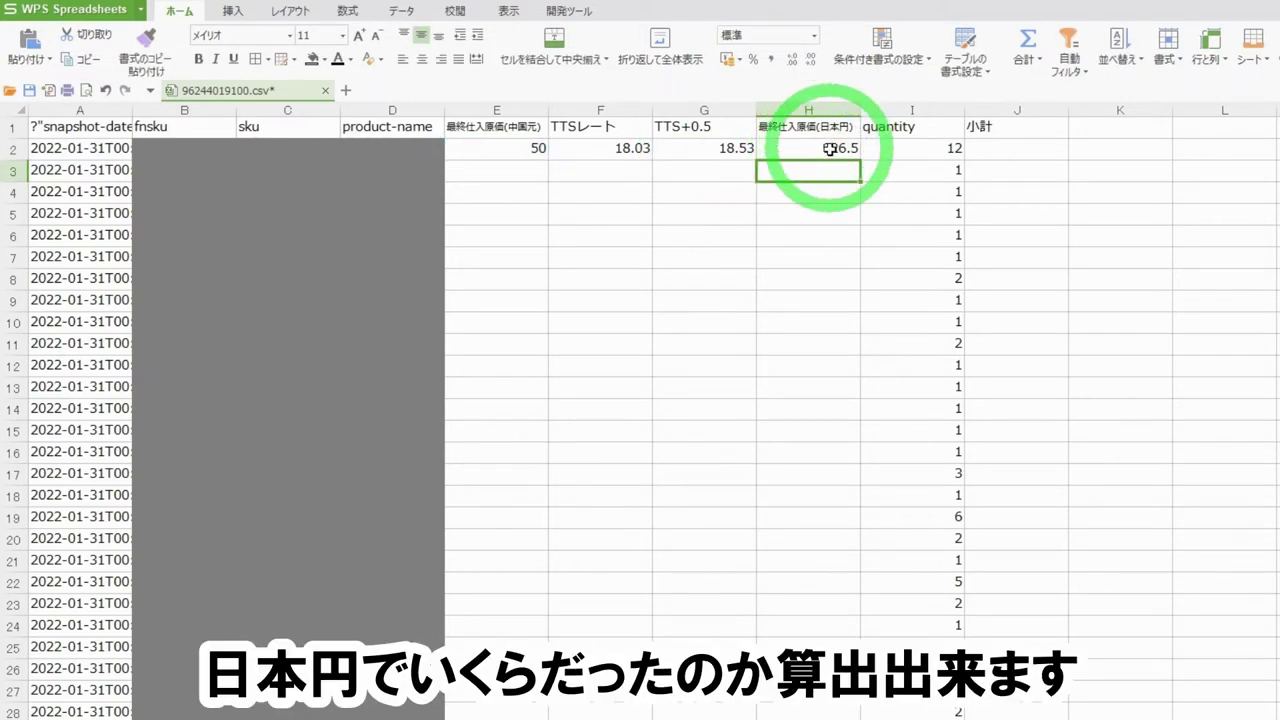
Enter the formula =H2*I2 in cell J2 of the 小計 column
click(982, 146)
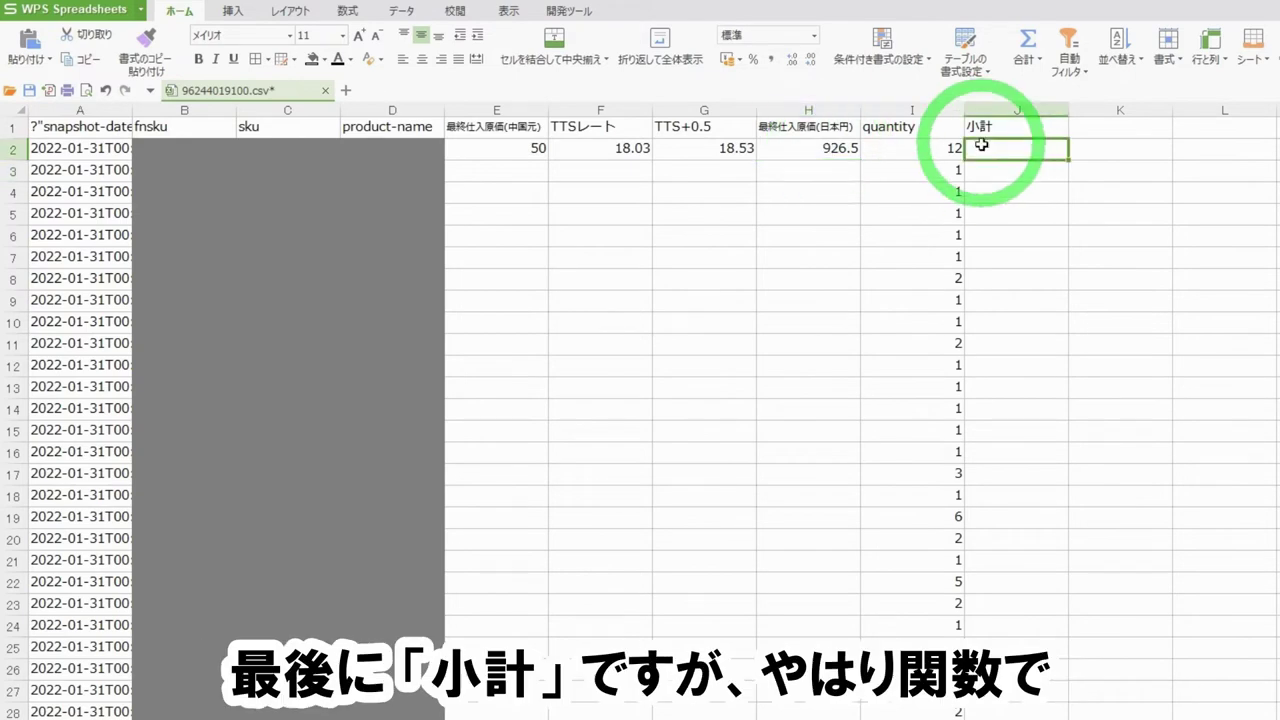
text(=)
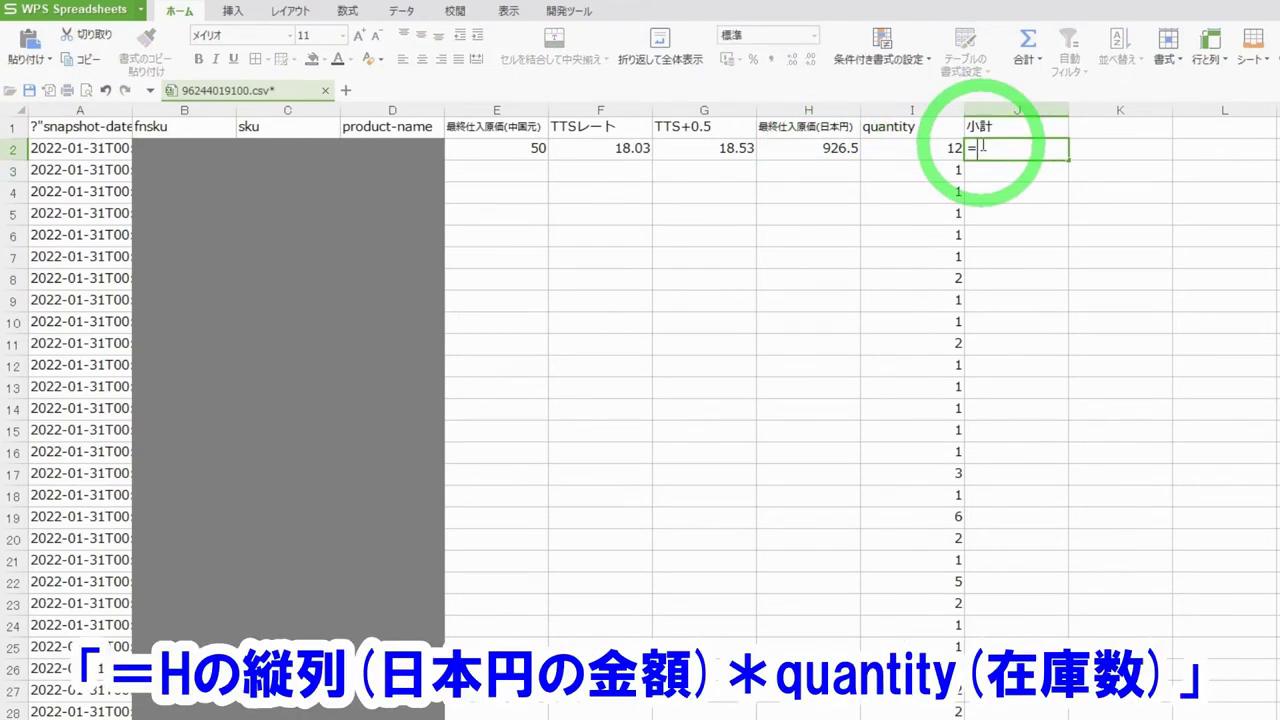
click(845, 150)
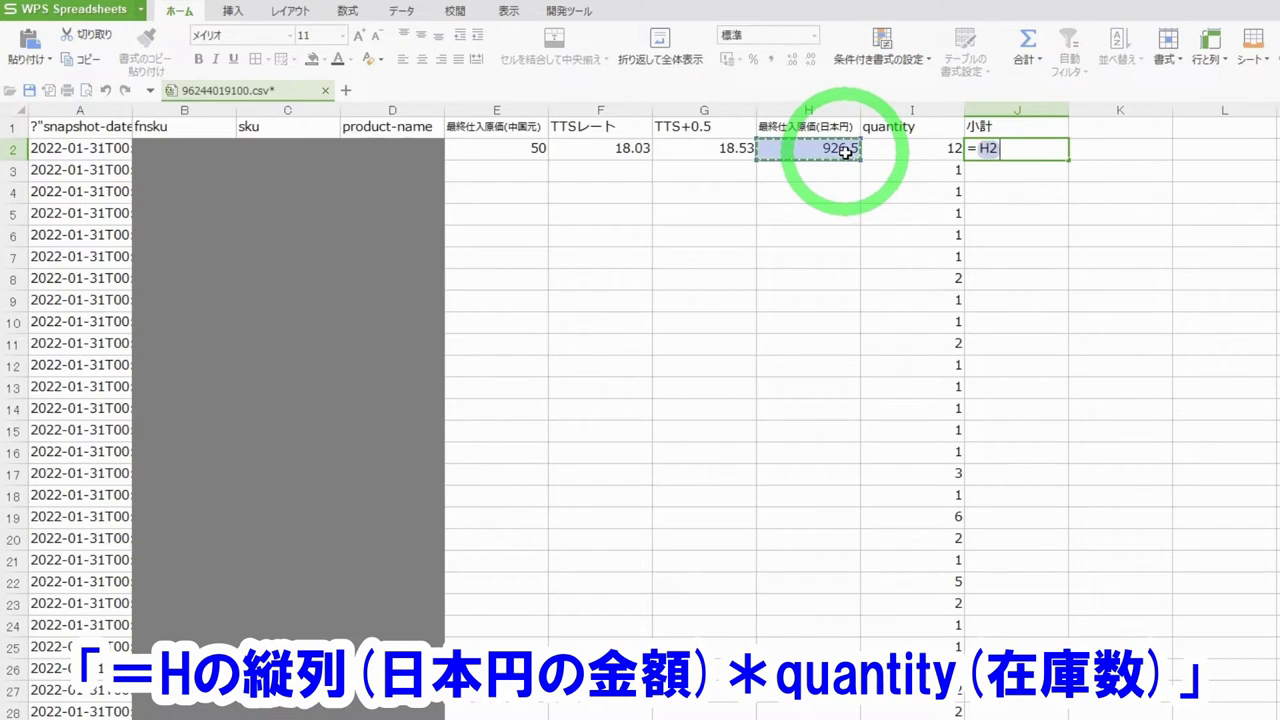
text(*)
click(906, 153)
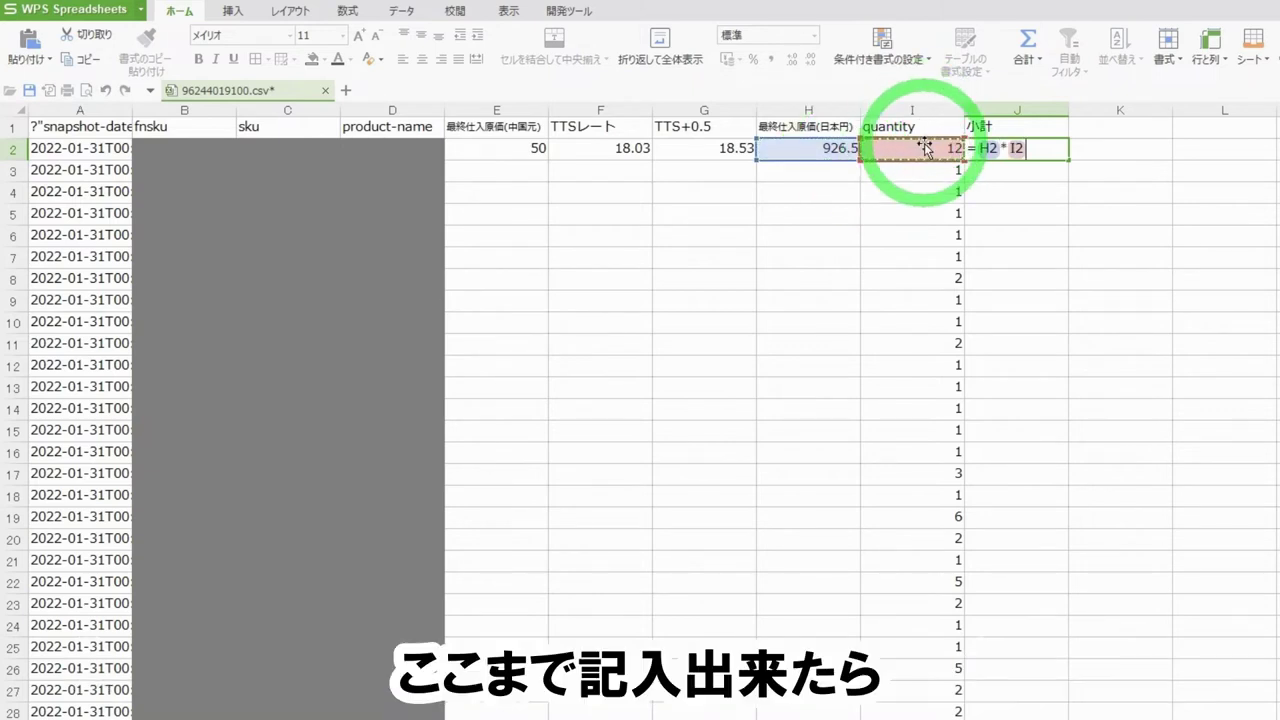
key(Return)
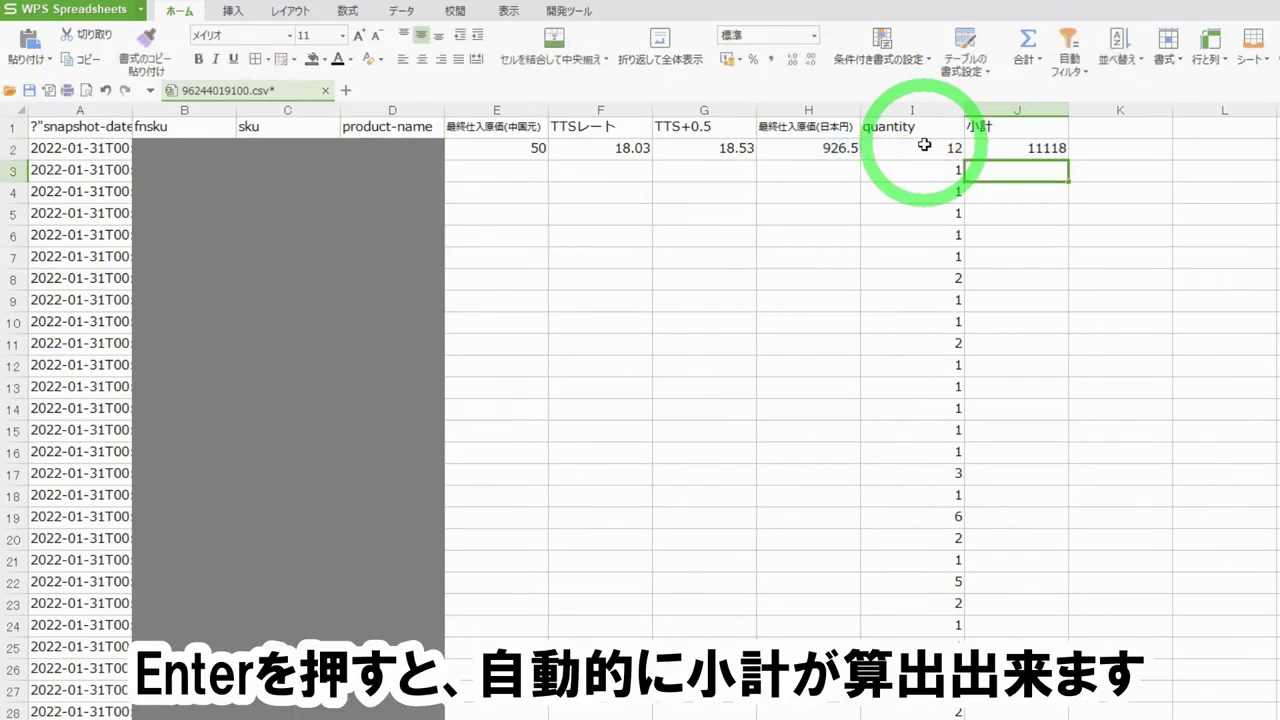
Format the whole 小計 column J as 通貨 with the ¥ 日本語 (日本) symbol and 1 decimal place
click(1009, 156)
click(1023, 108)
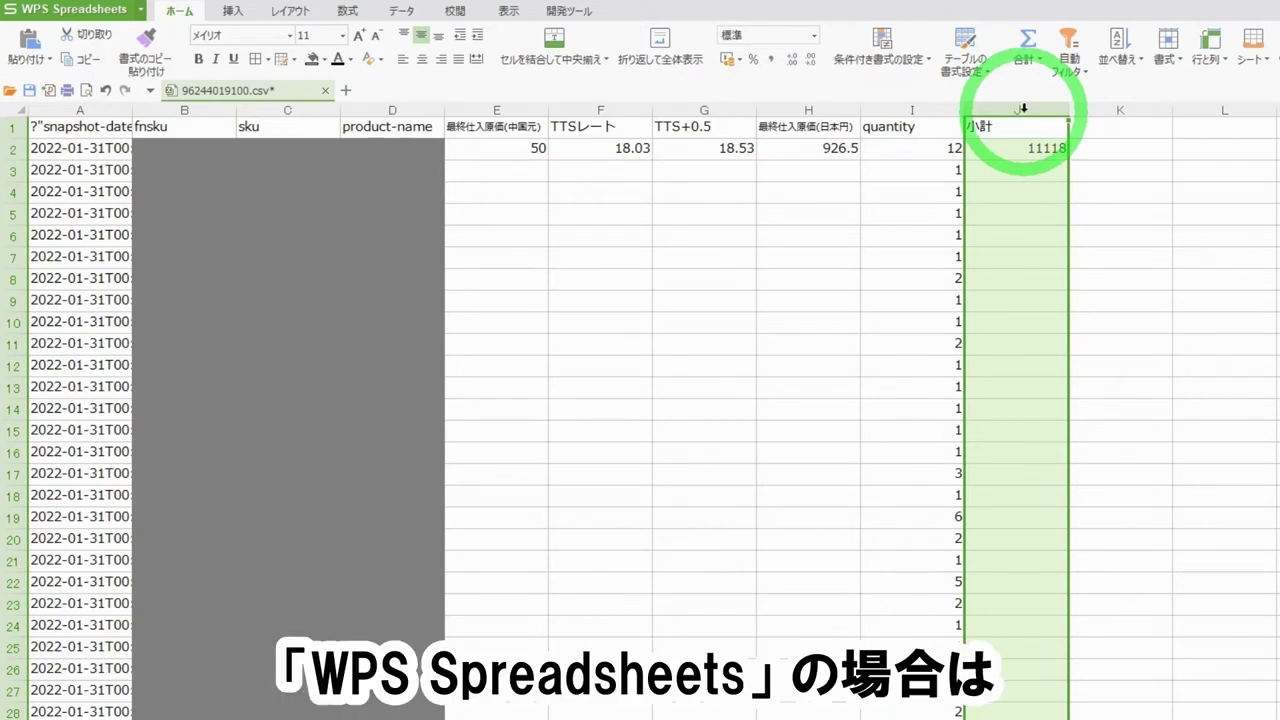
right_click(1023, 108)
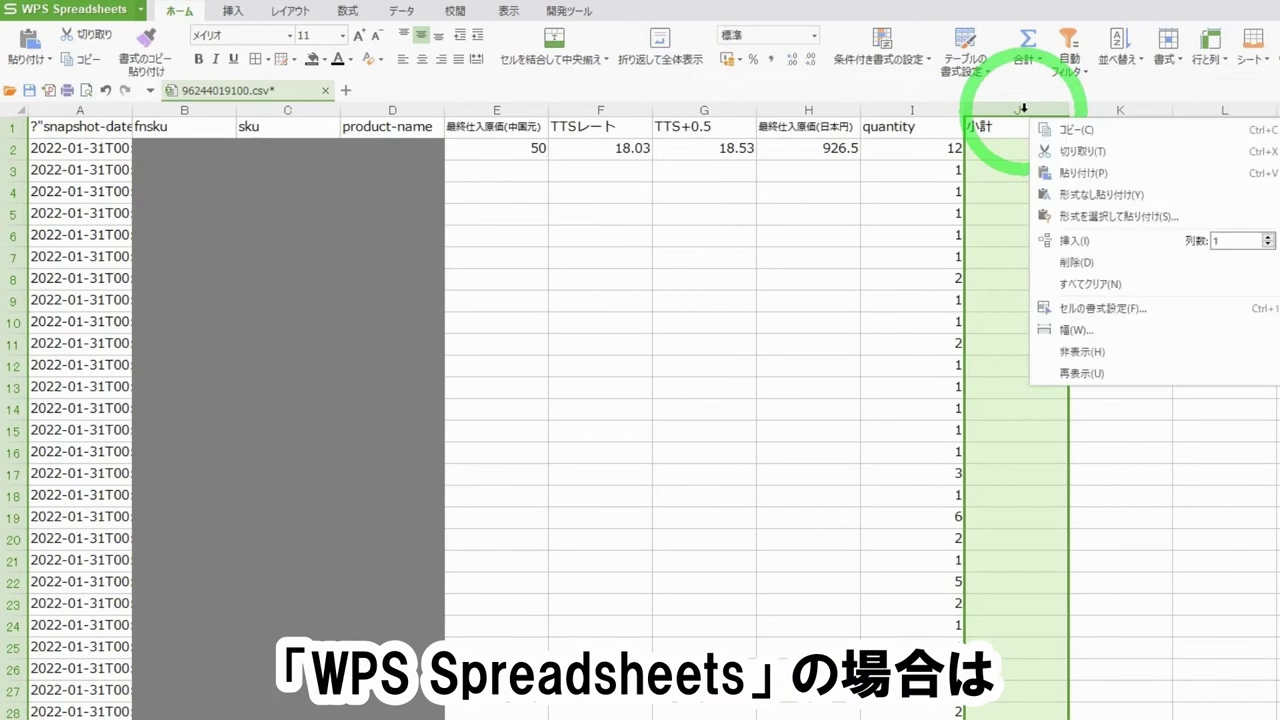
click(1087, 310)
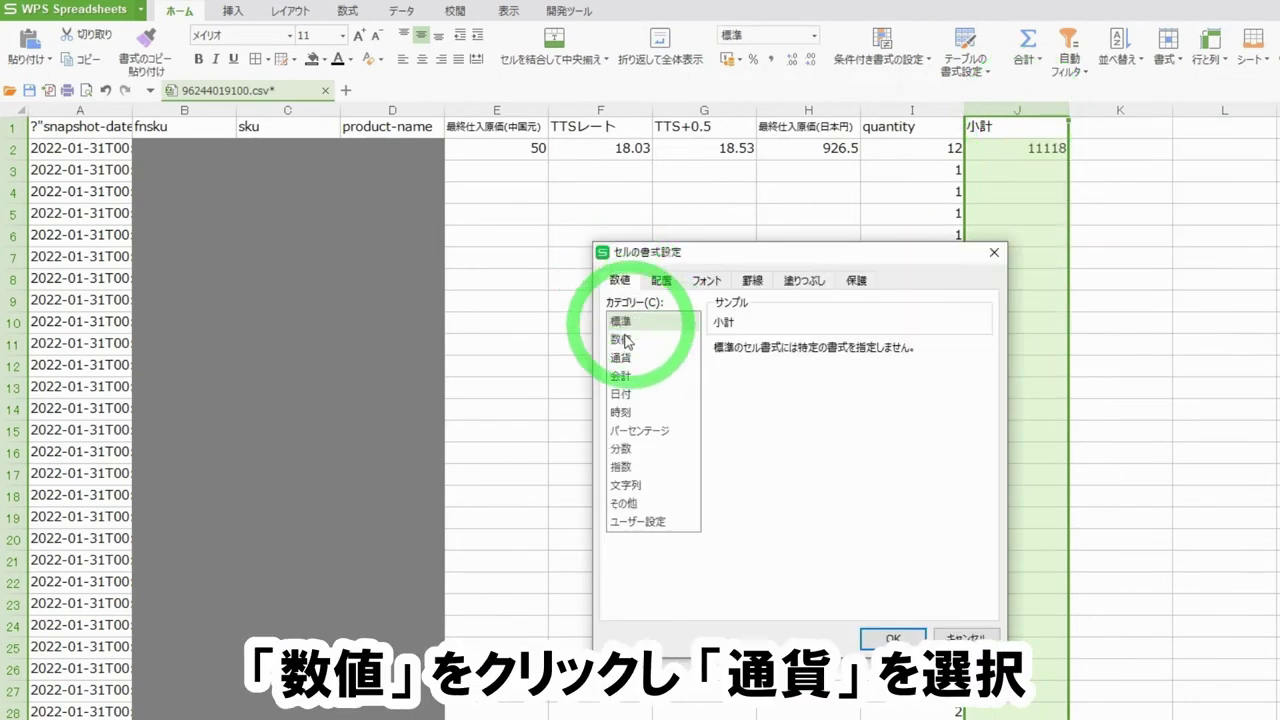
click(622, 358)
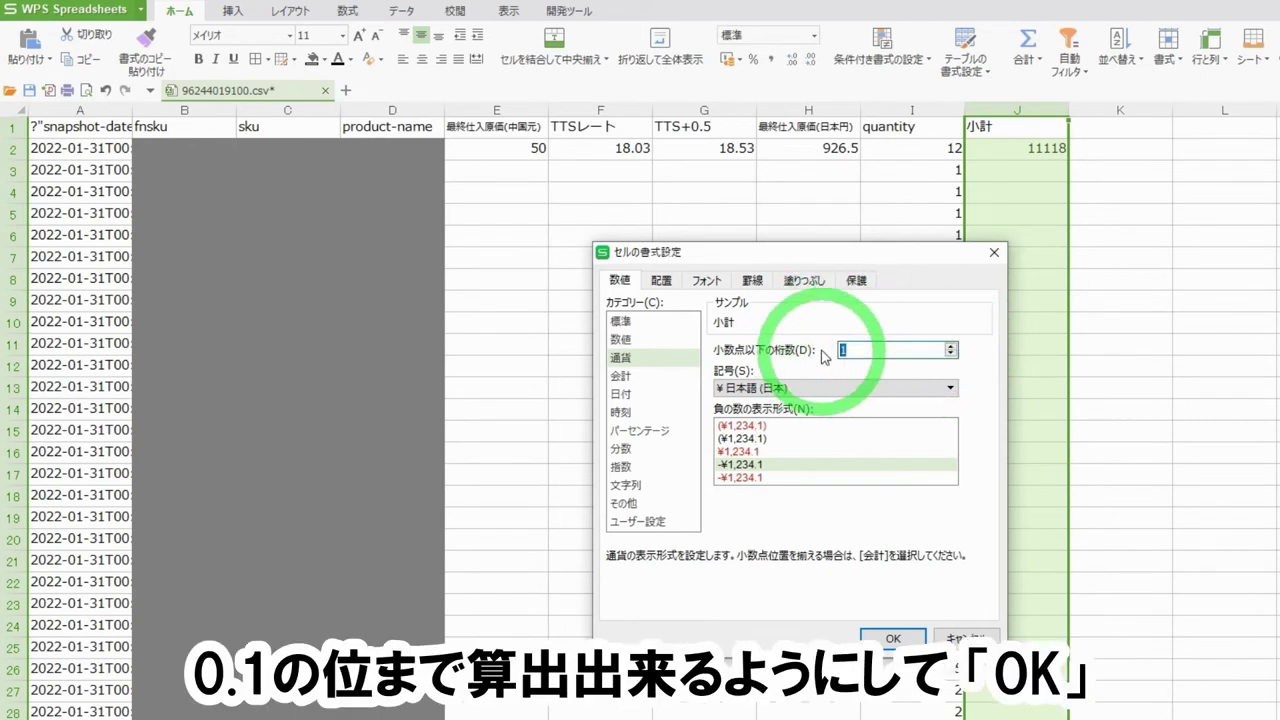
click(892, 638)
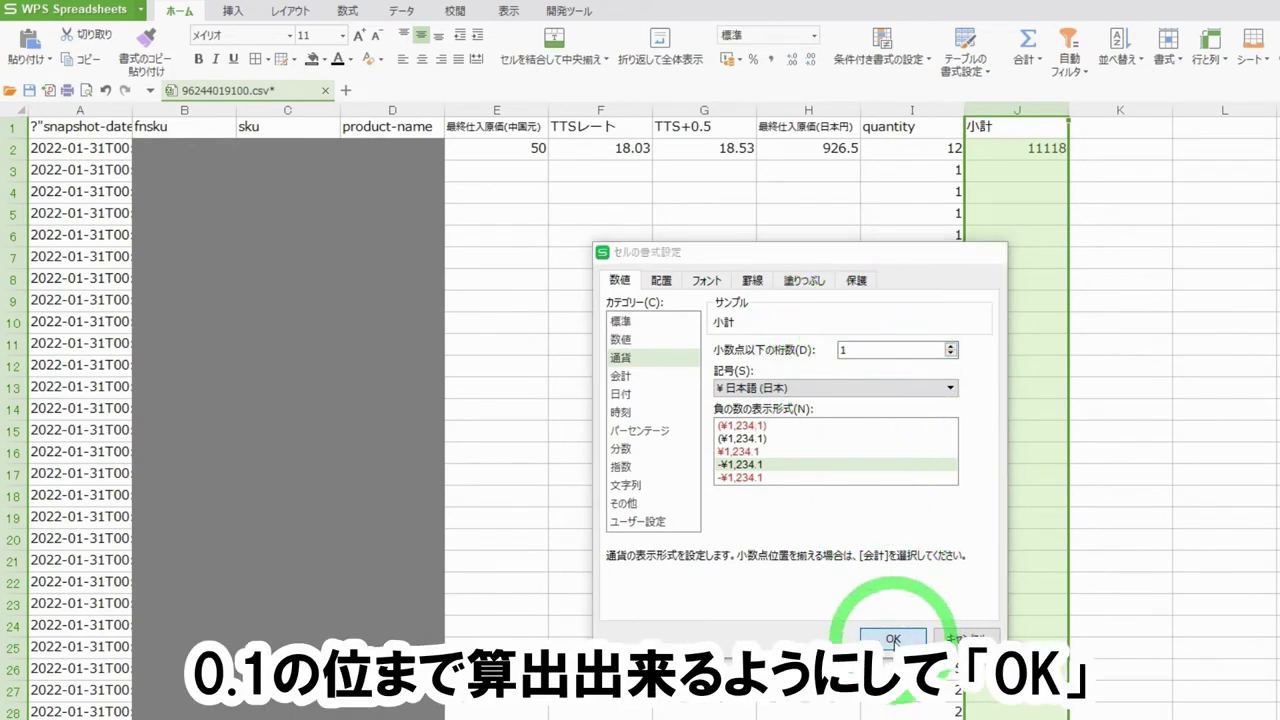
drag(510, 150, 986, 157)
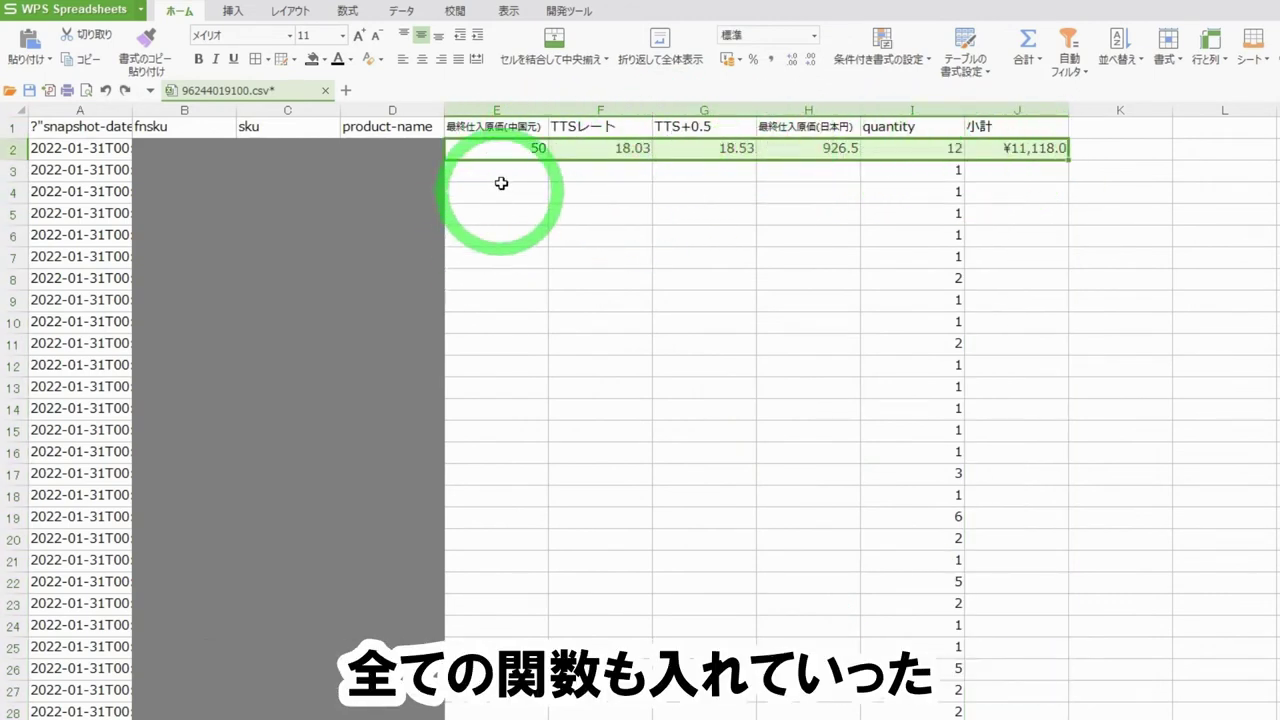
drag(502, 168, 1030, 712)
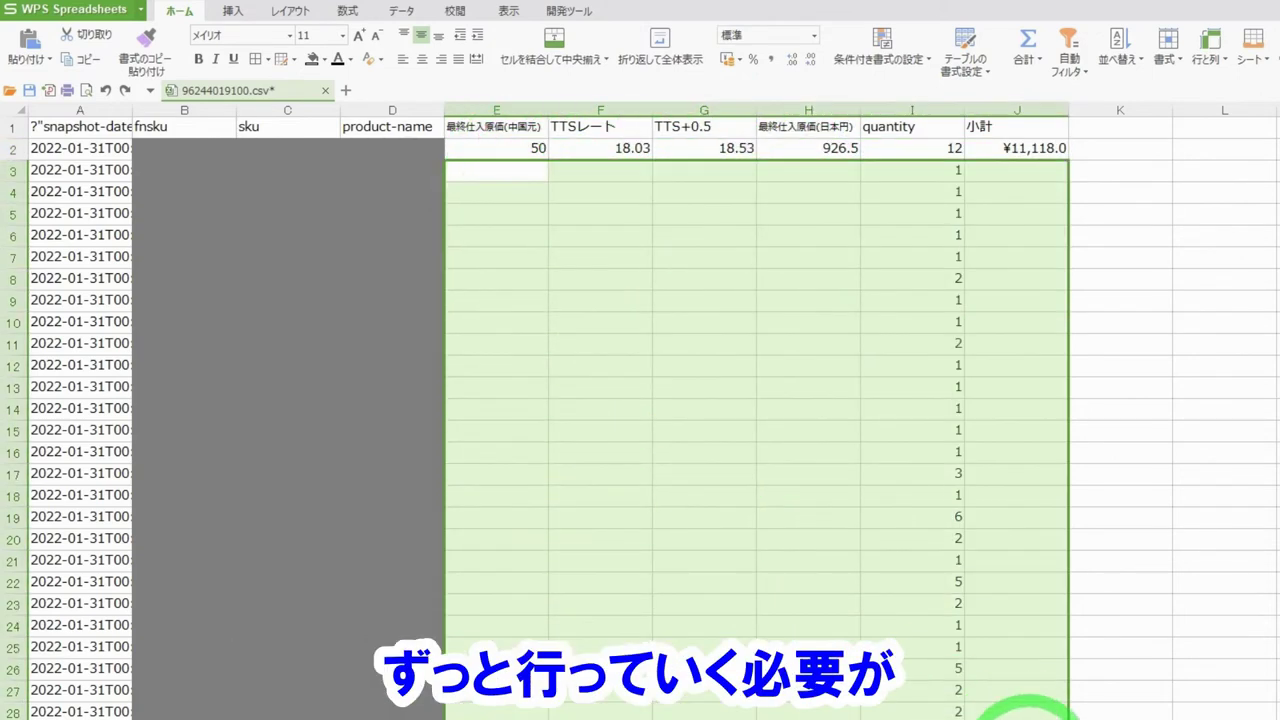
click(600, 365)
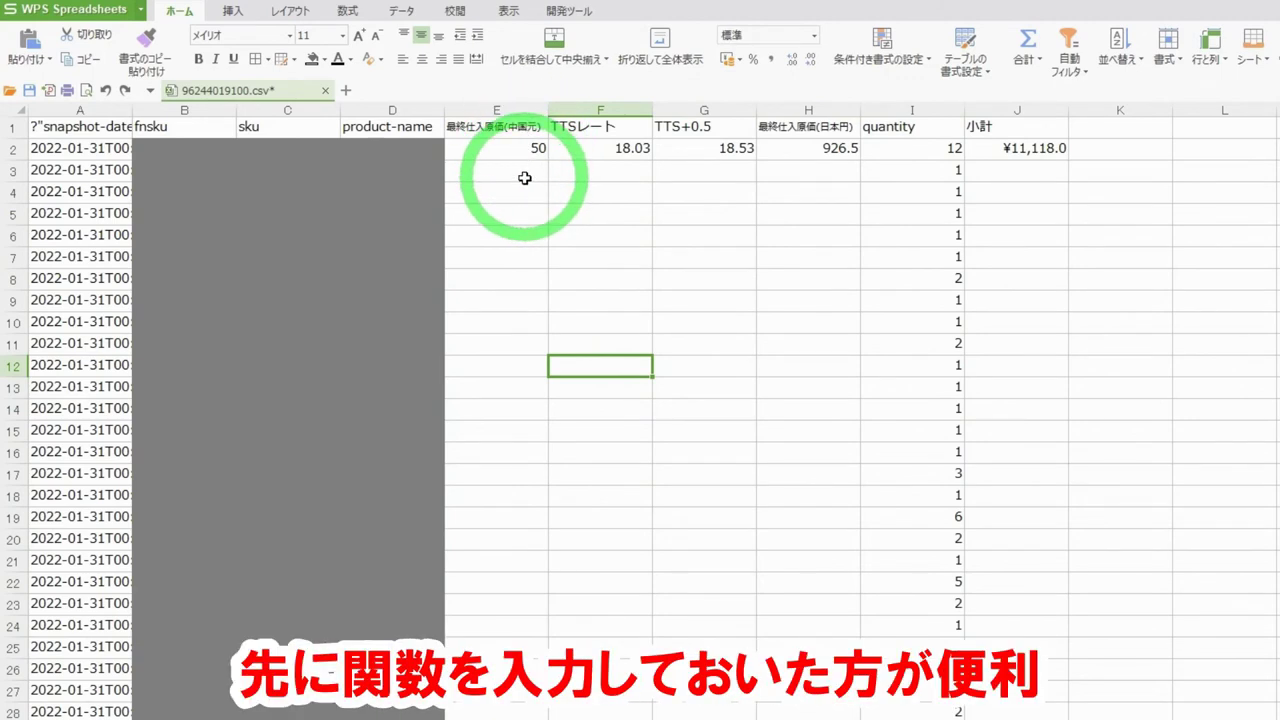
click(720, 110)
click(791, 110)
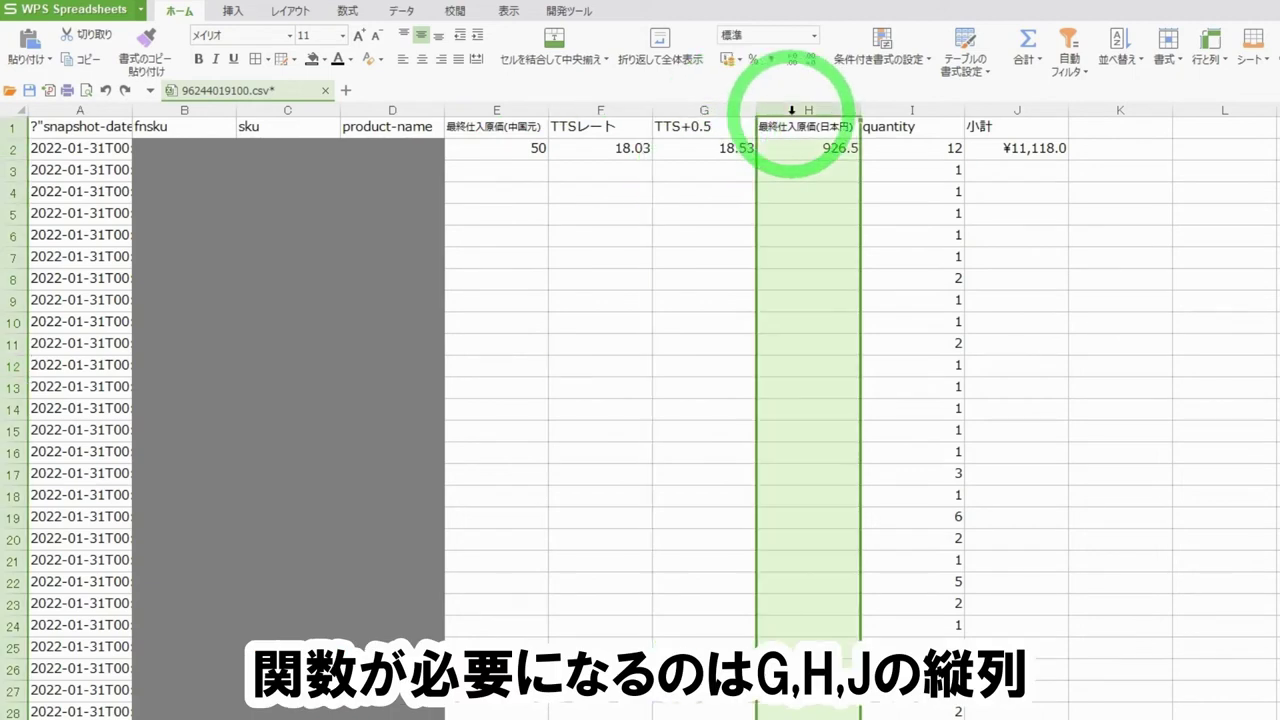
click(1021, 105)
Enter the formula =F3+0.5 in cell G3 of the TTS+0.5 column
click(717, 174)
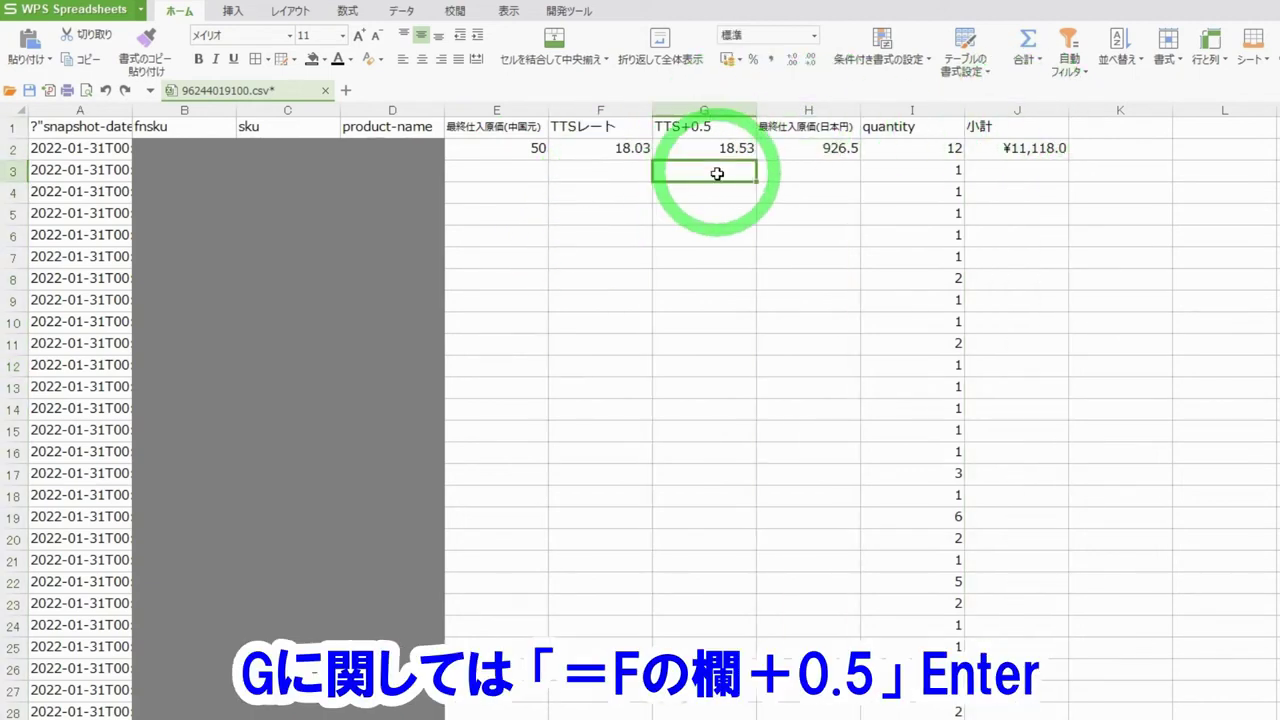
text(=)
click(612, 170)
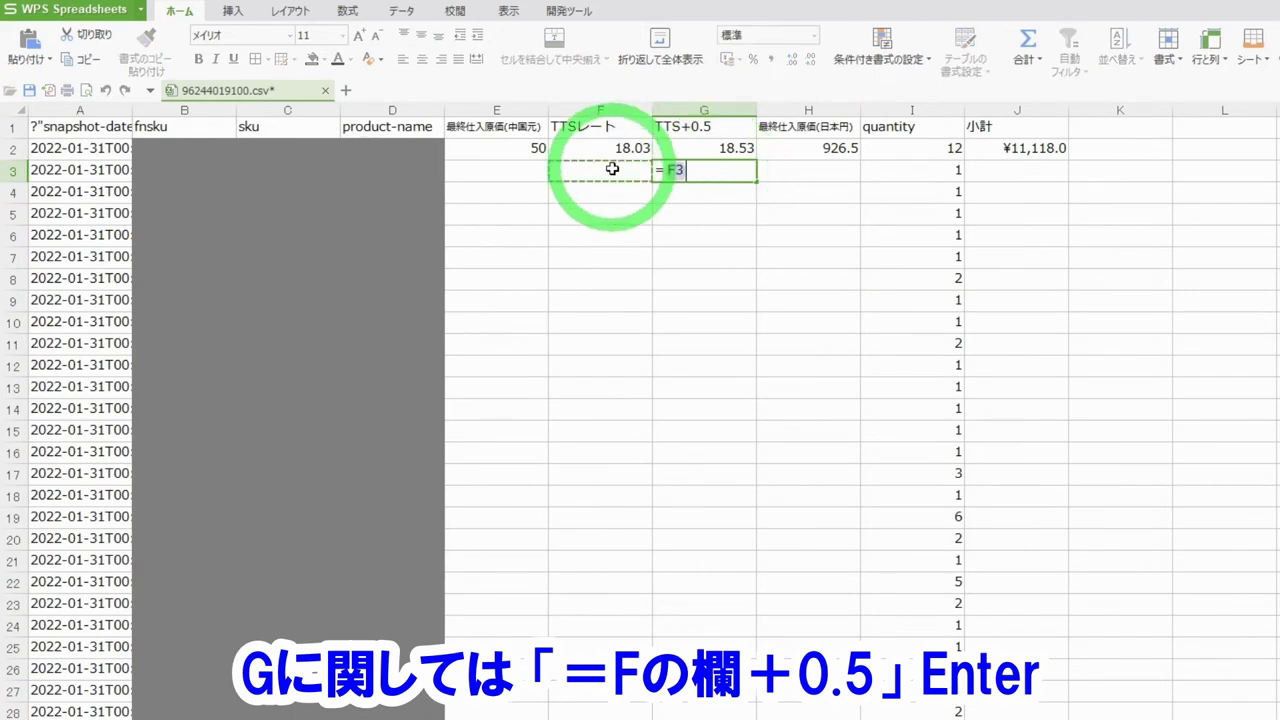
text(+0.5)
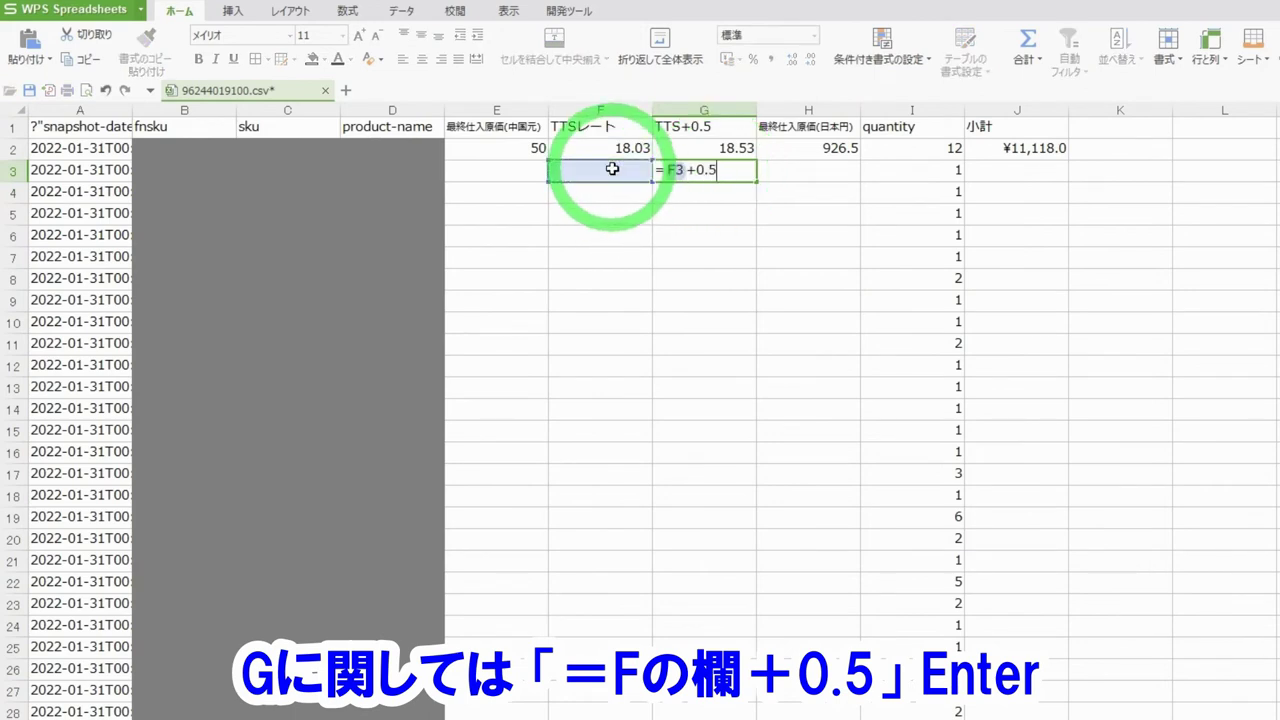
key(Return)
Enter the formula =E3*G3 in cell H3 of the 最終仕入原価(日本円) column
click(806, 183)
text(=)
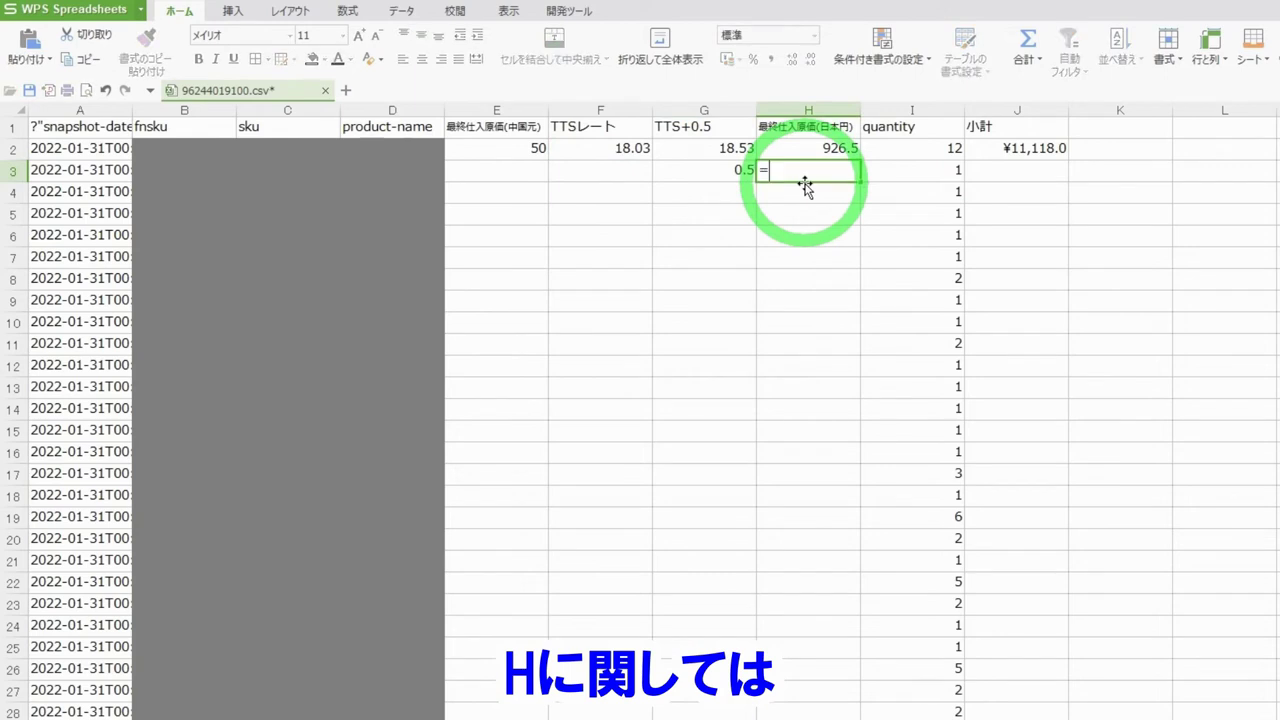
click(506, 168)
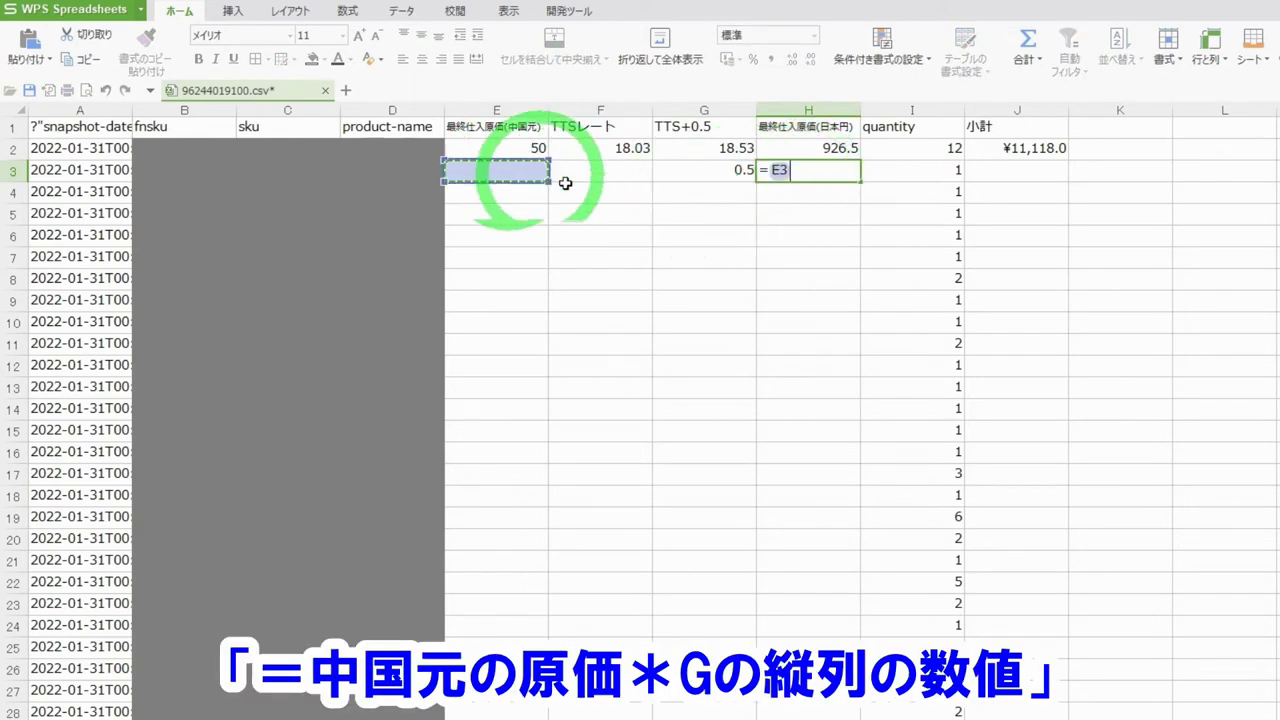
text(*)
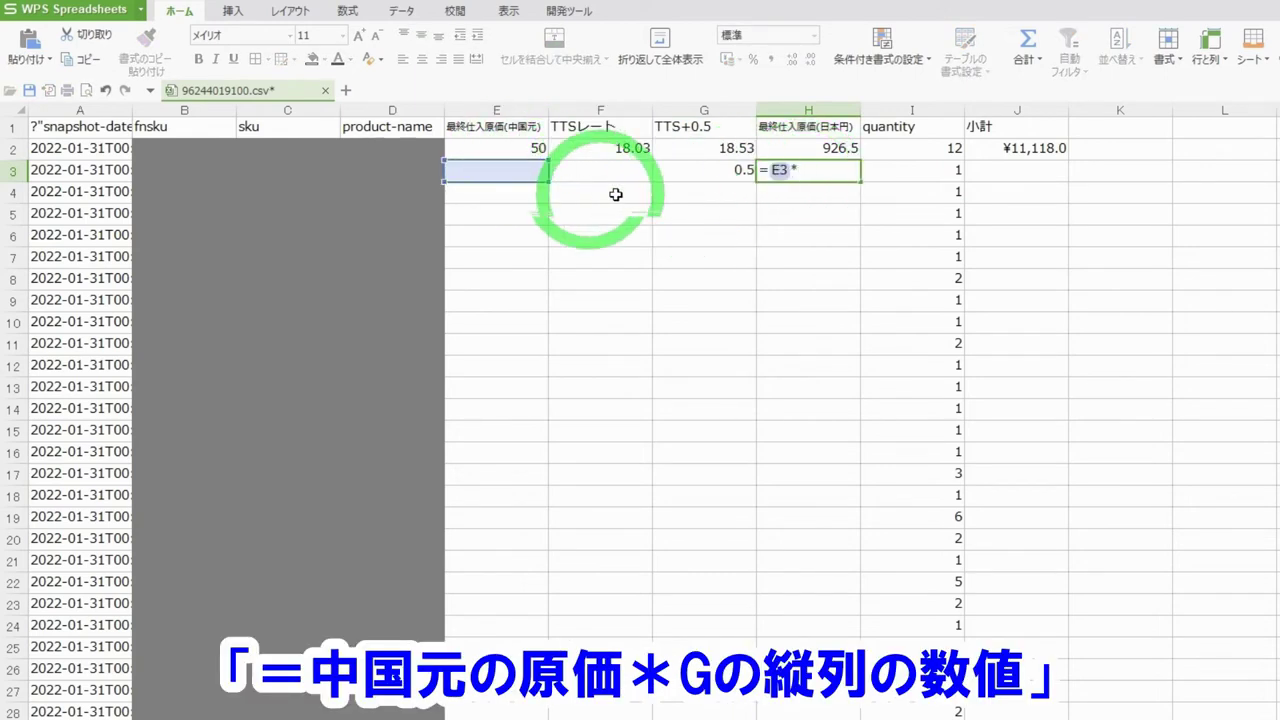
click(677, 173)
key(Return)
Enter the formula =H3*I3 in cell J3 of the 小計 column
click(1001, 175)
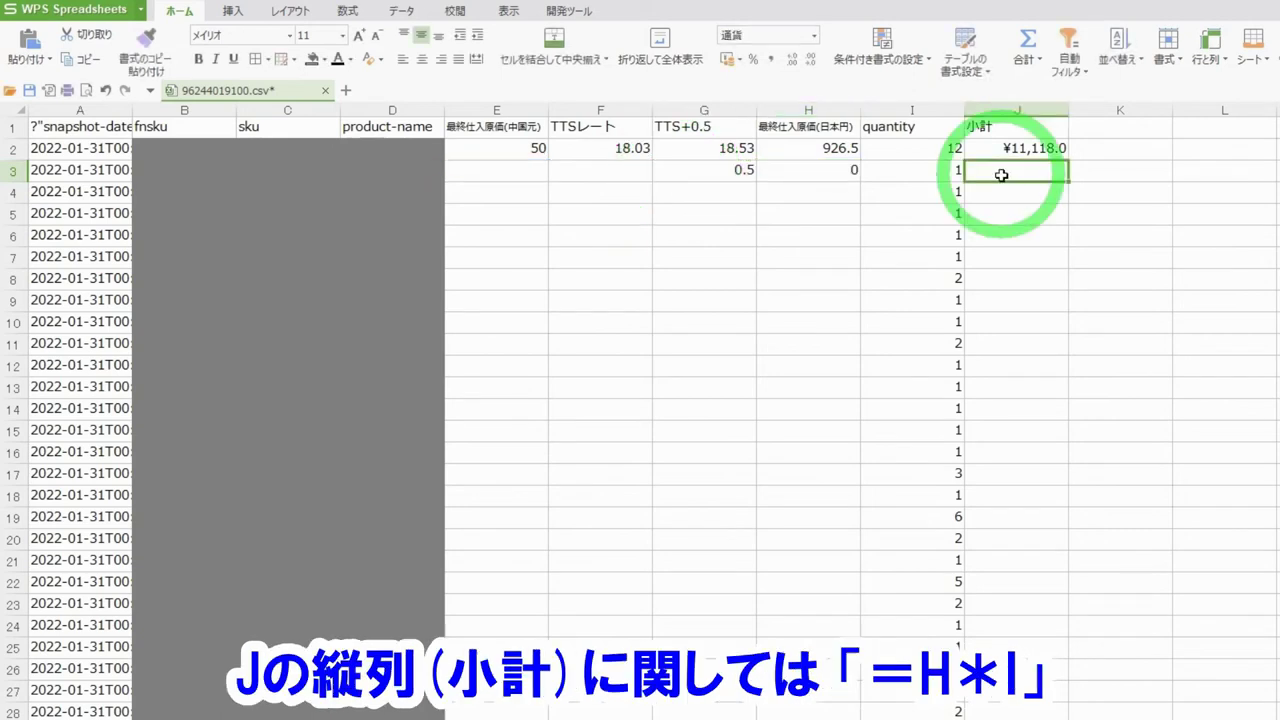
text(=)
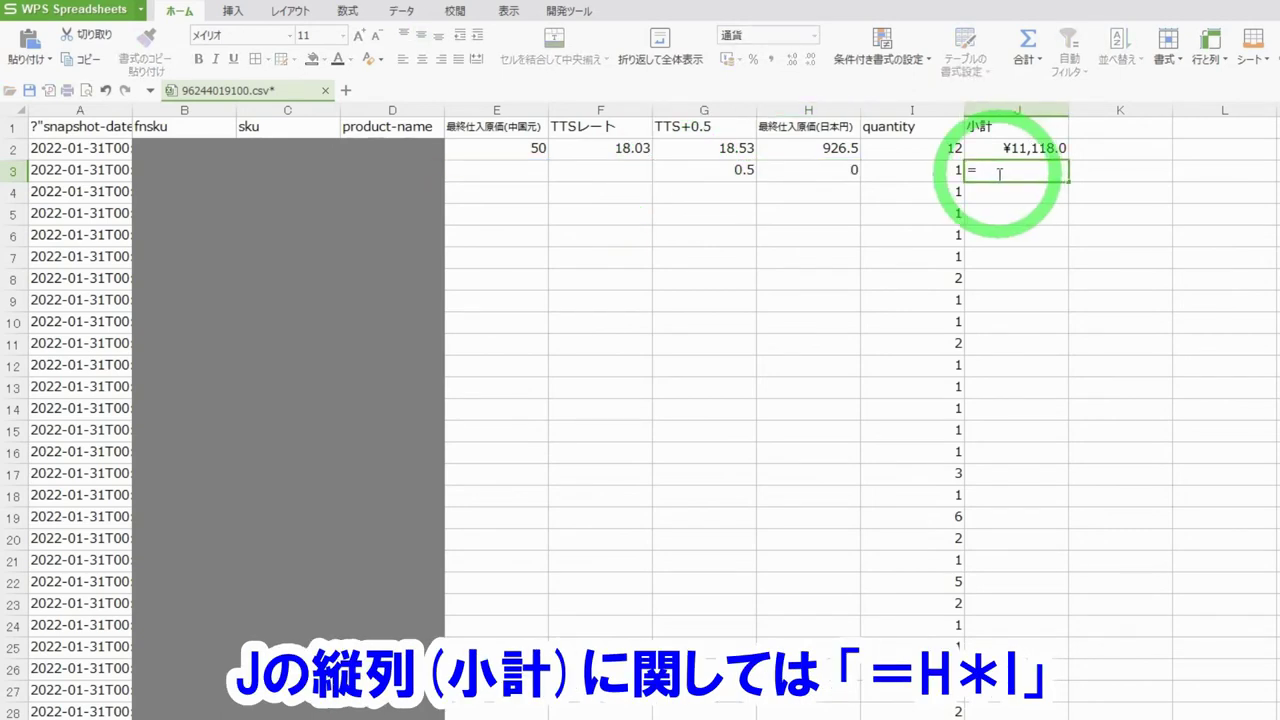
click(845, 170)
text(*)
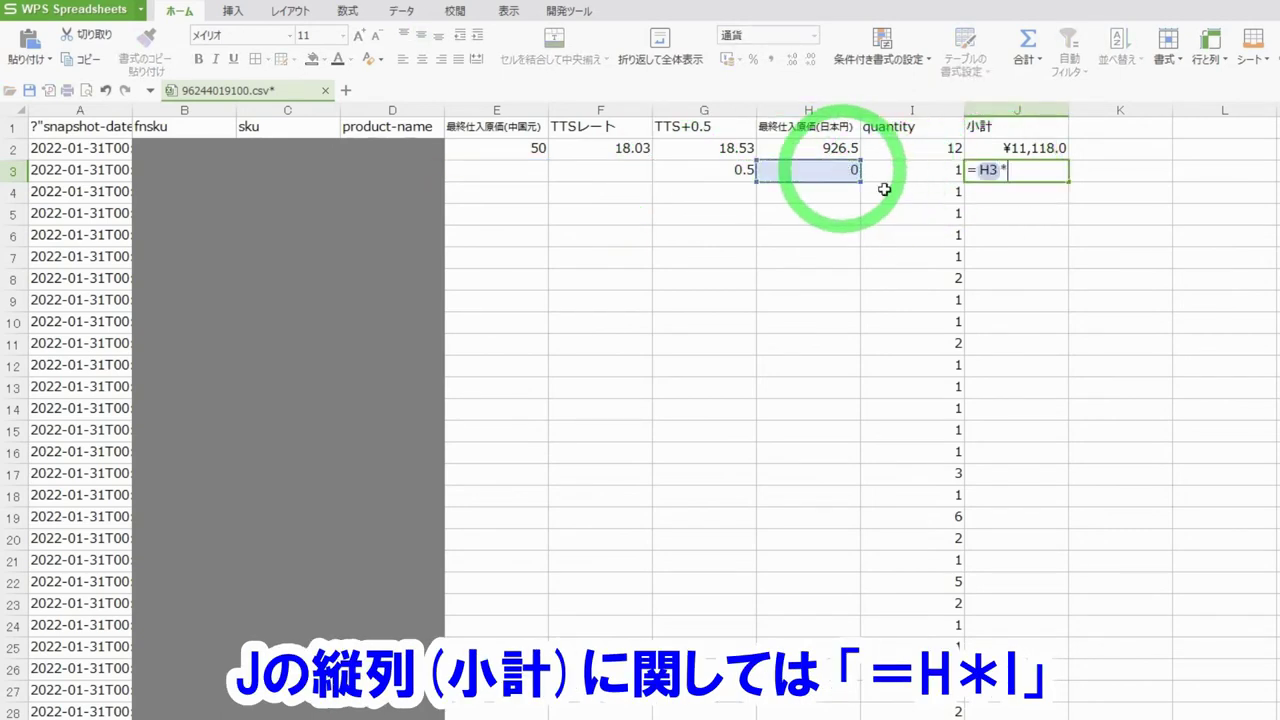
click(905, 170)
key(Return)
Fill the row 3 formulas in columns G, H and J down through row 23
drag(688, 170, 797, 180)
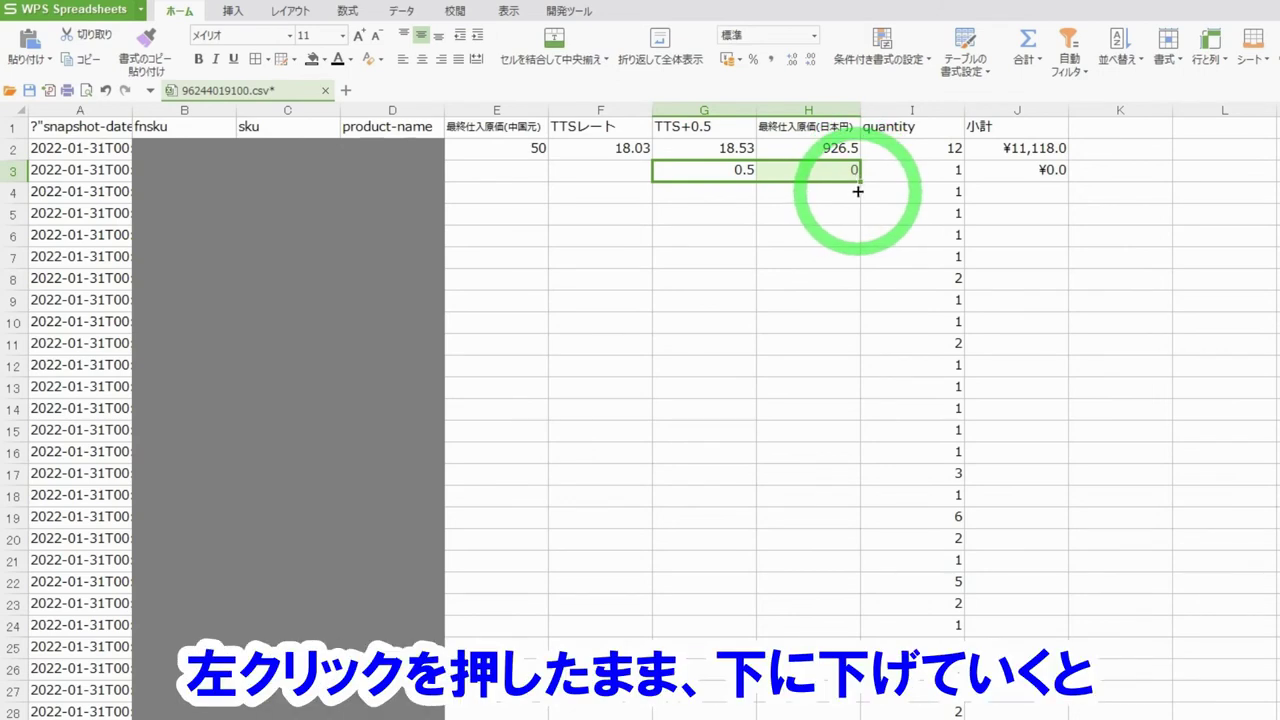
drag(855, 191, 874, 611)
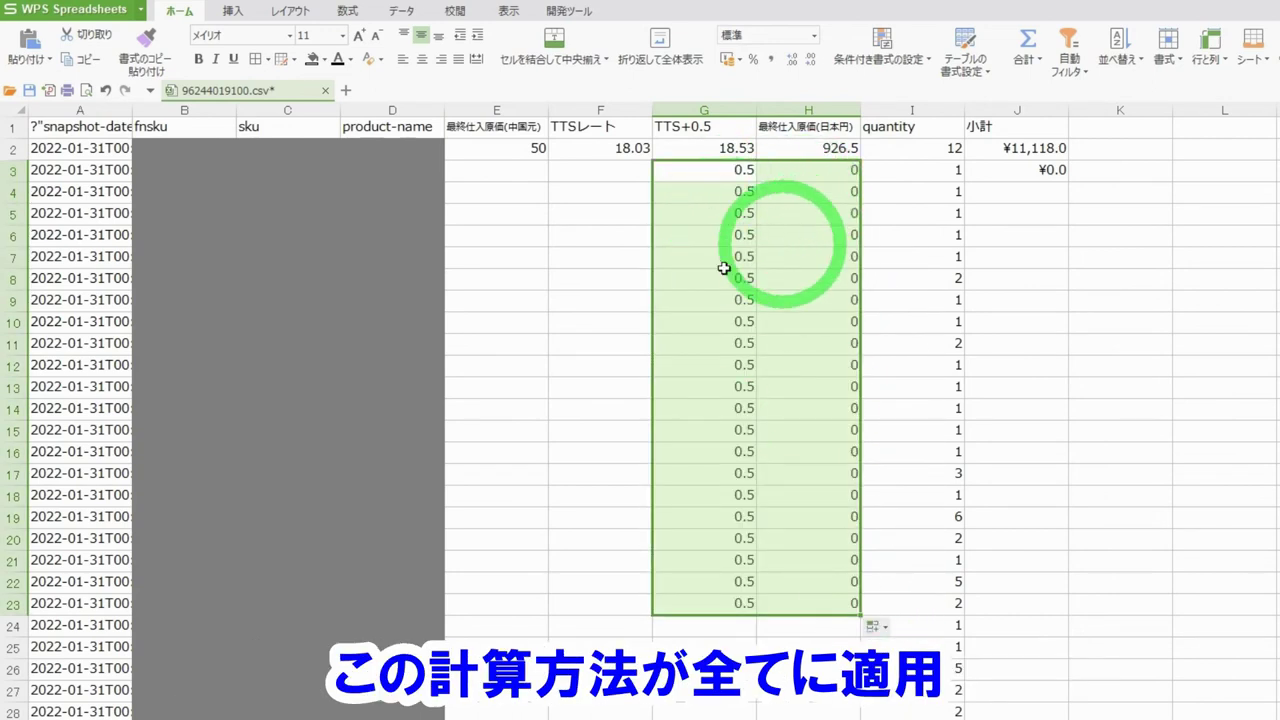
click(1050, 173)
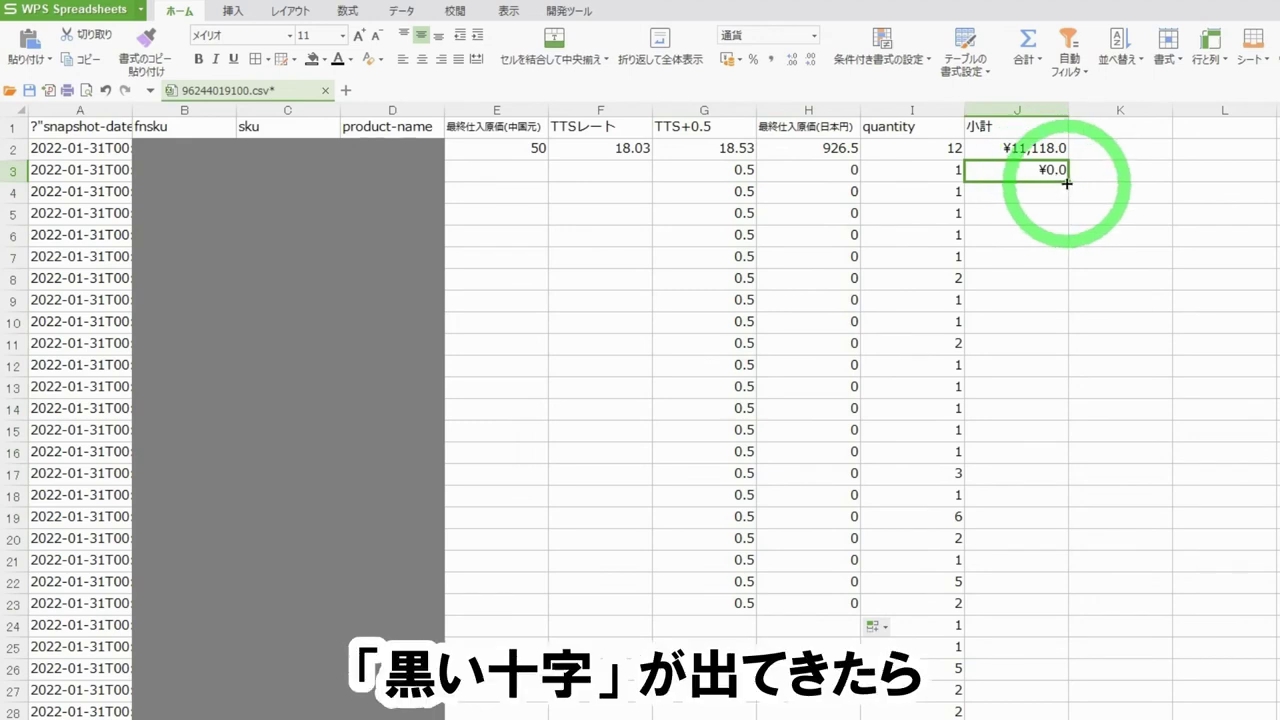
drag(1066, 184, 1063, 620)
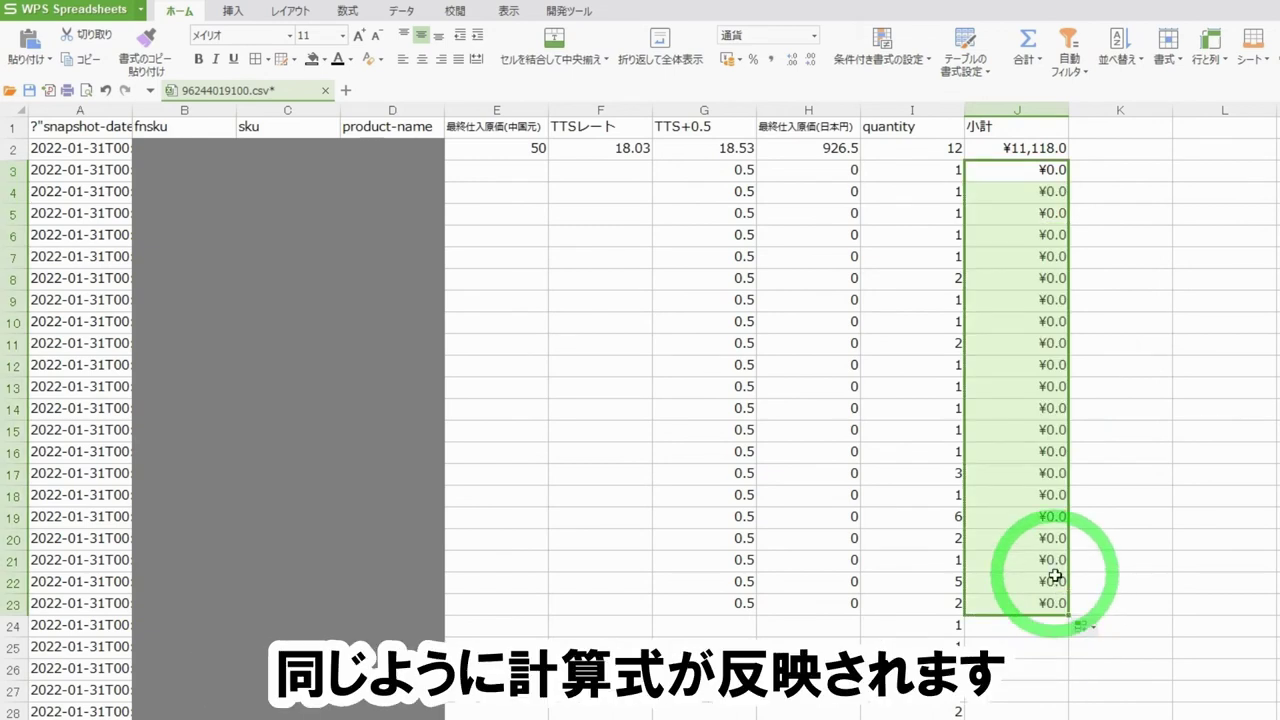
Examine the cell references in the TTS+0.5 formulas in G3 and G4 and the 小計 formula in J3
click(704, 235)
click(704, 170)
double_click(704, 170)
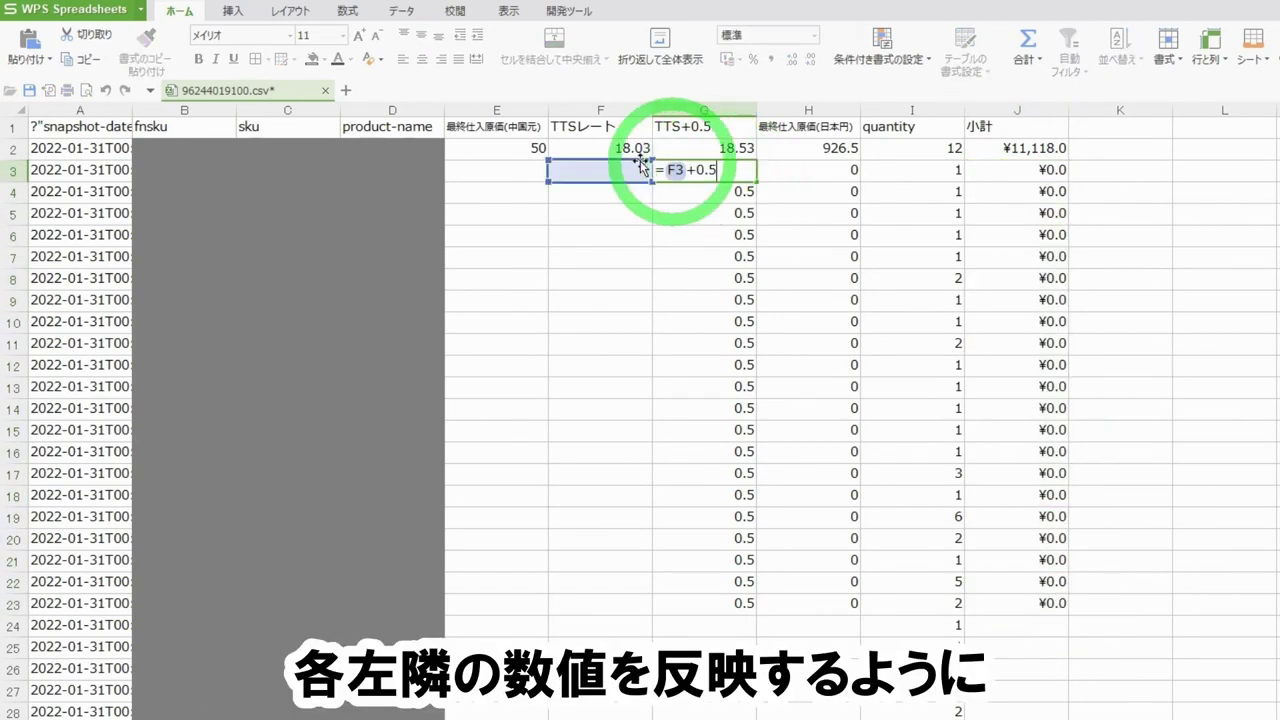
click(712, 191)
double_click(712, 191)
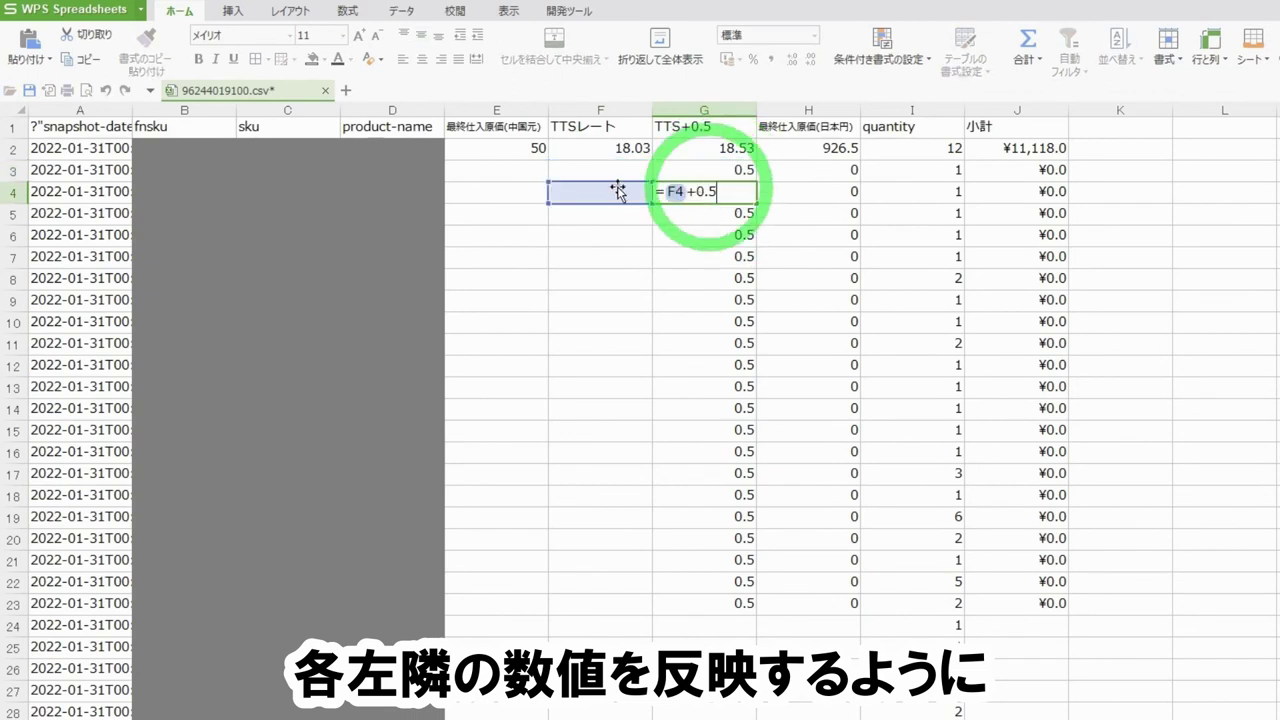
double_click(1015, 170)
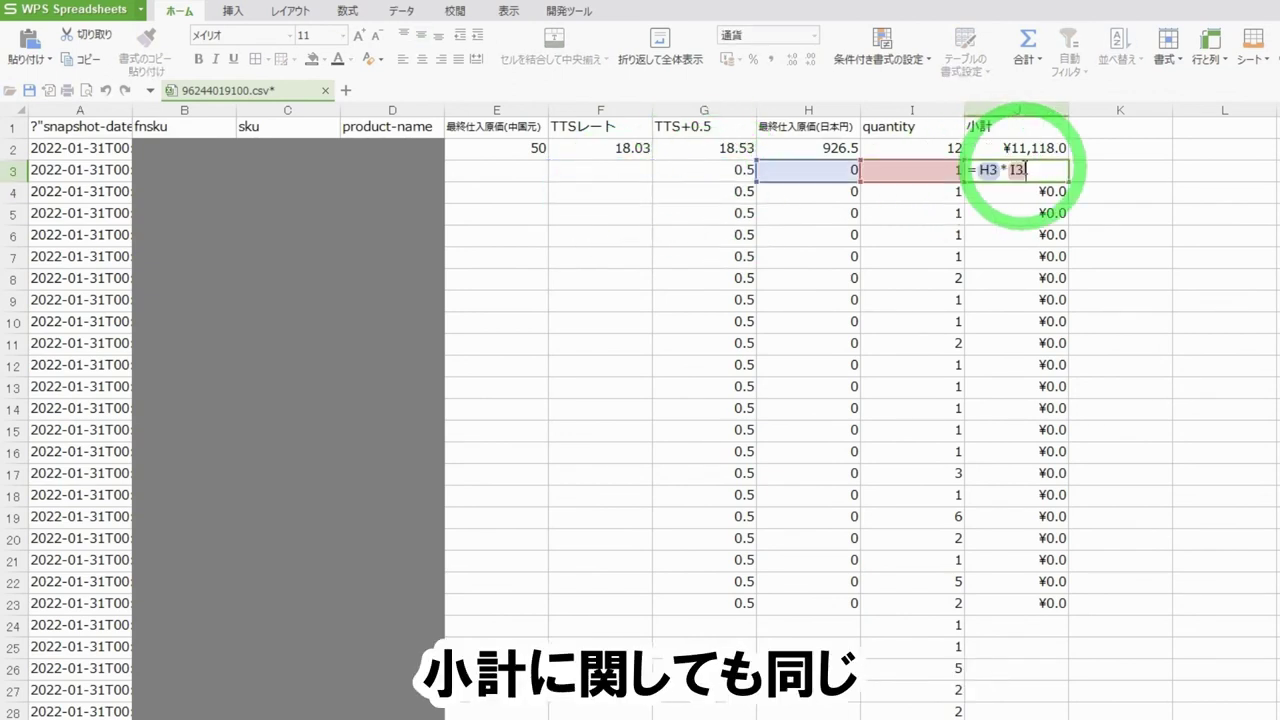
key(Return)
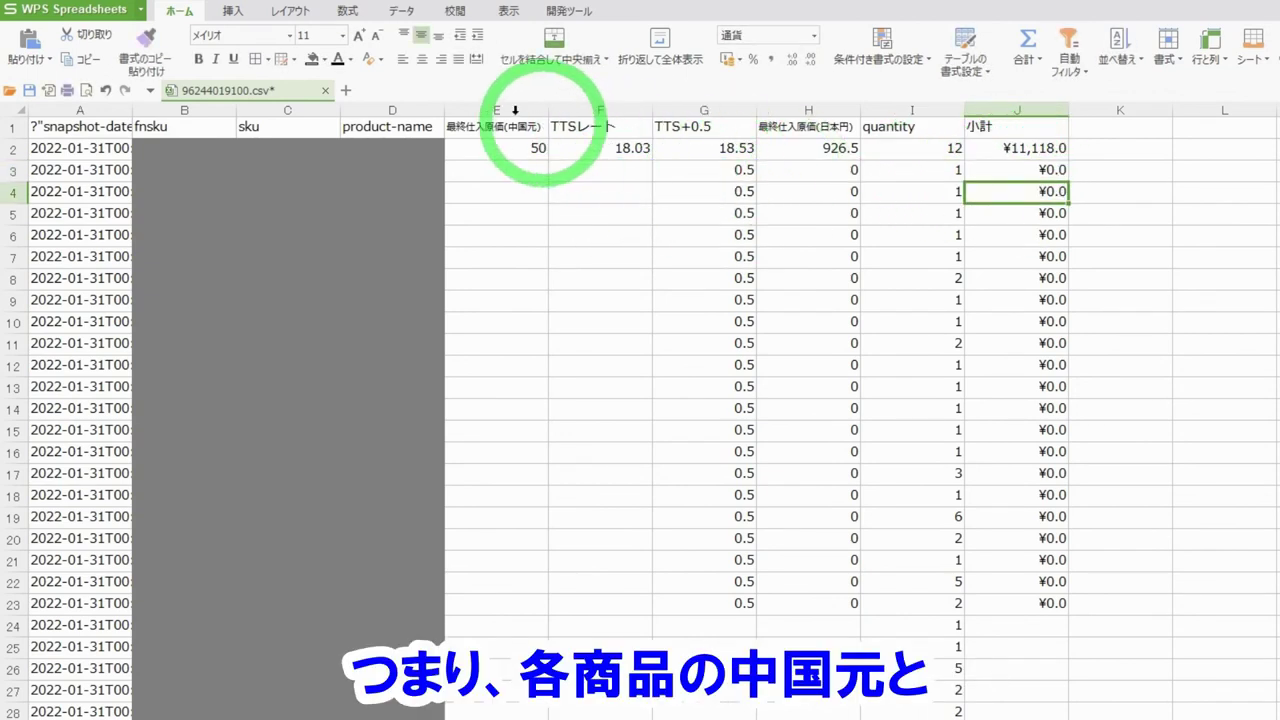
drag(509, 106, 580, 108)
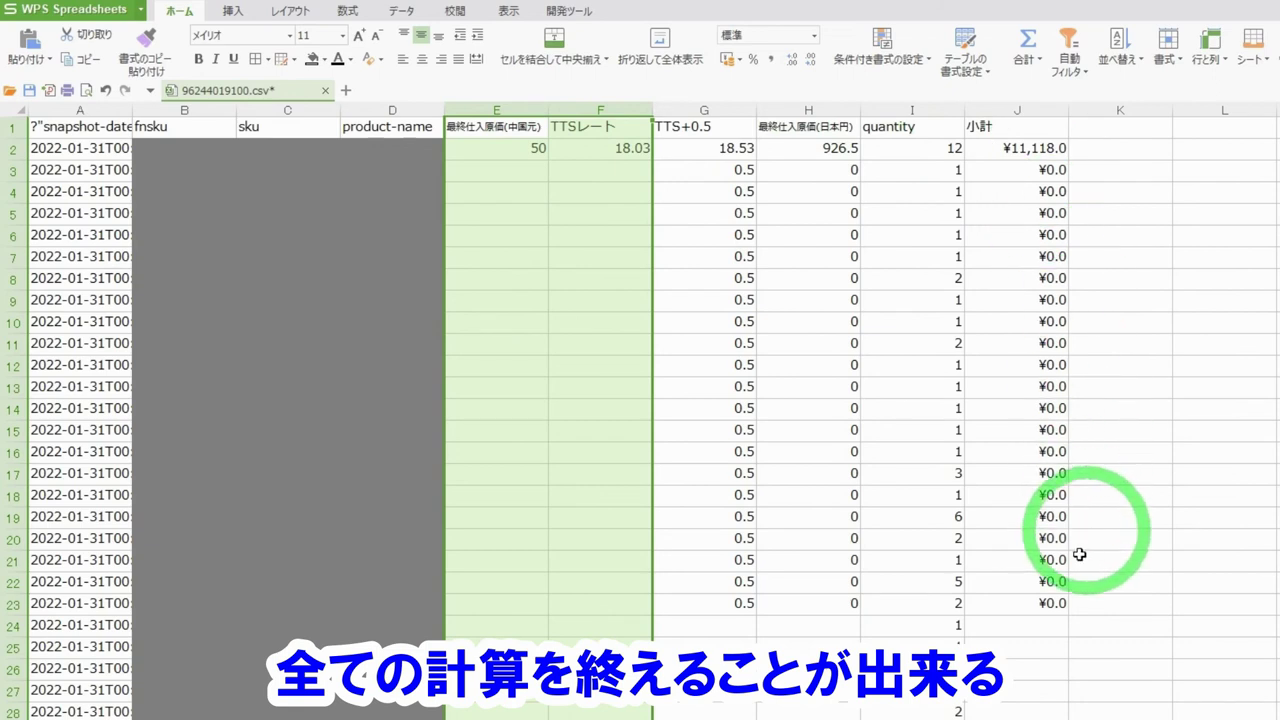
drag(1016, 148, 1042, 603)
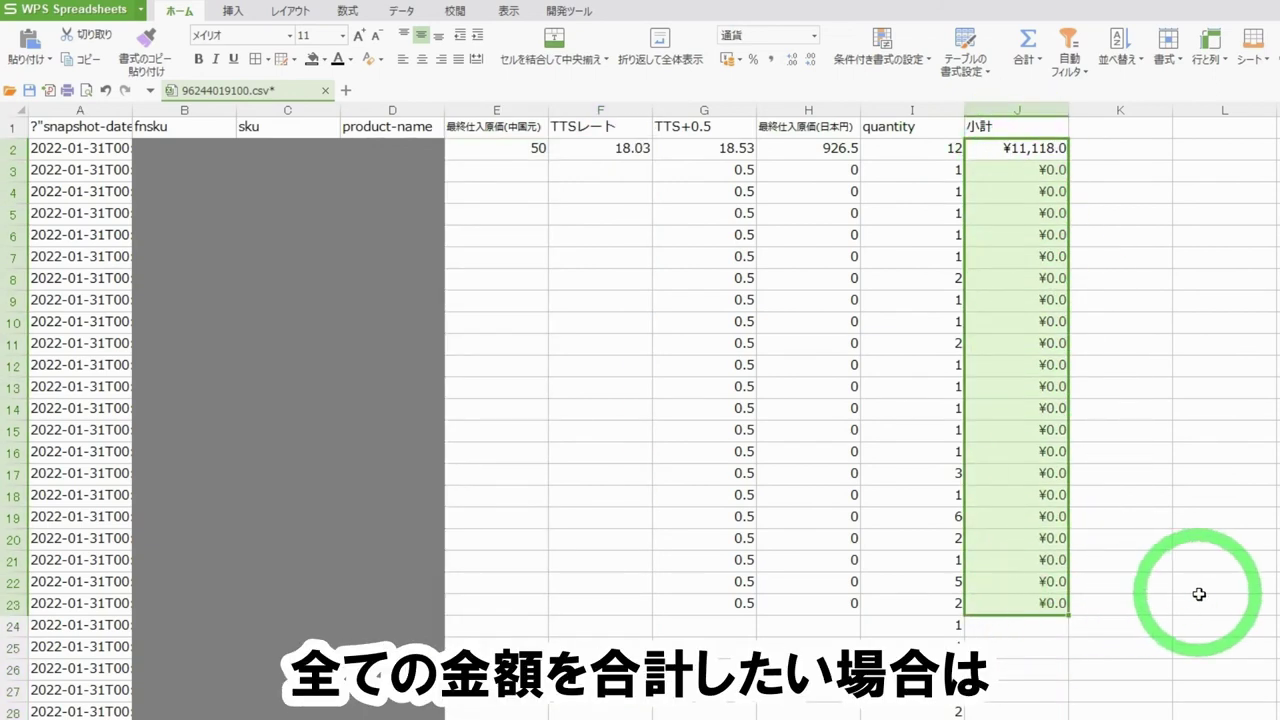
Enter the formula =SUM(J2:J23) in cell K23 to total the 小計 column
click(1130, 608)
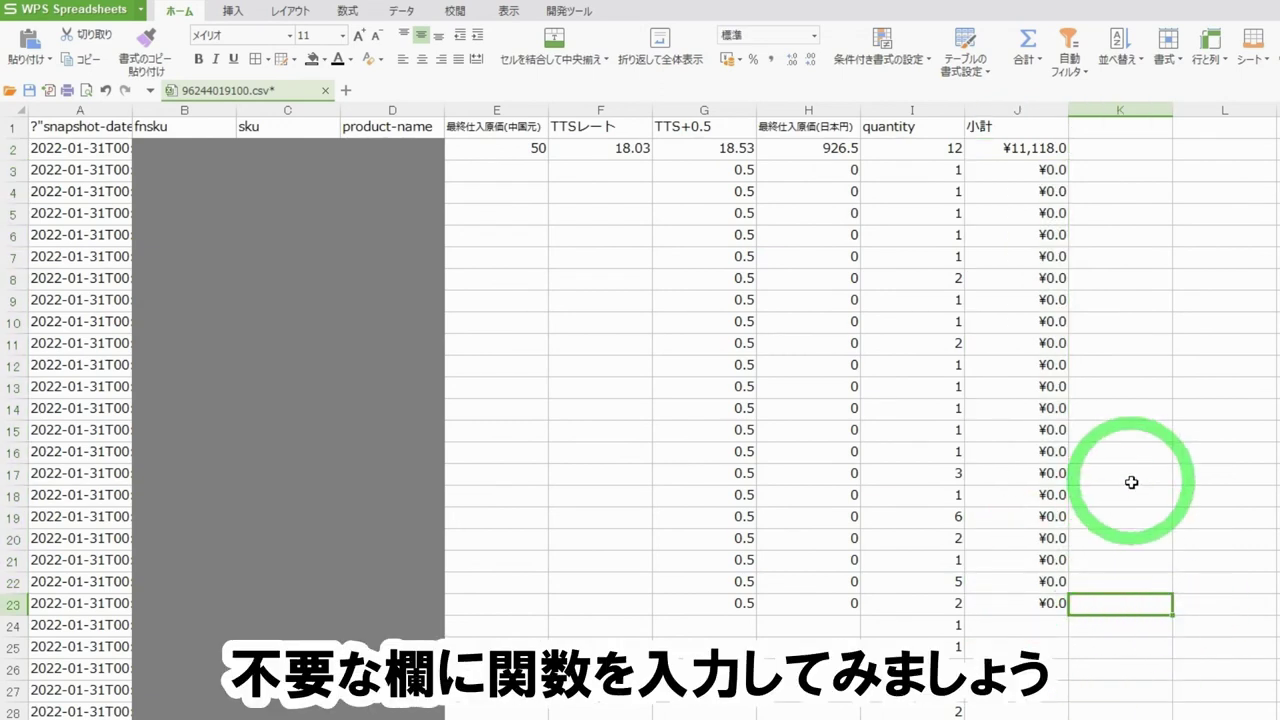
text(=s)
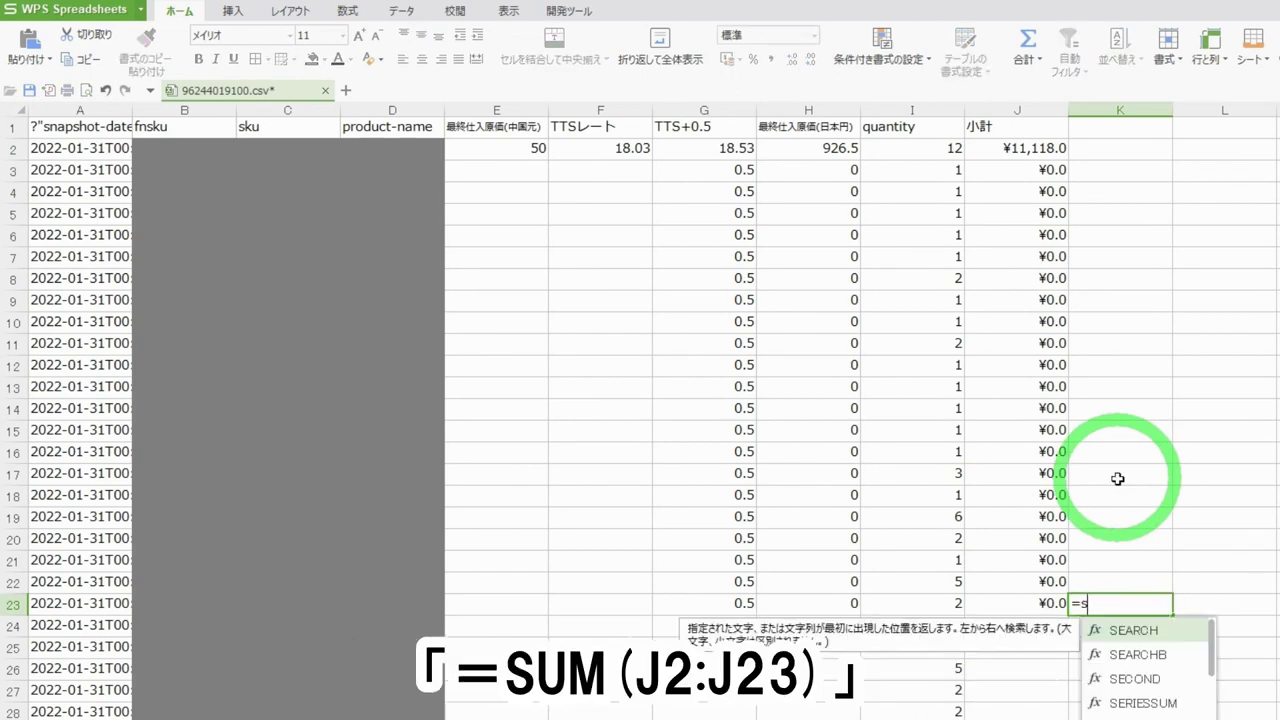
text(um()
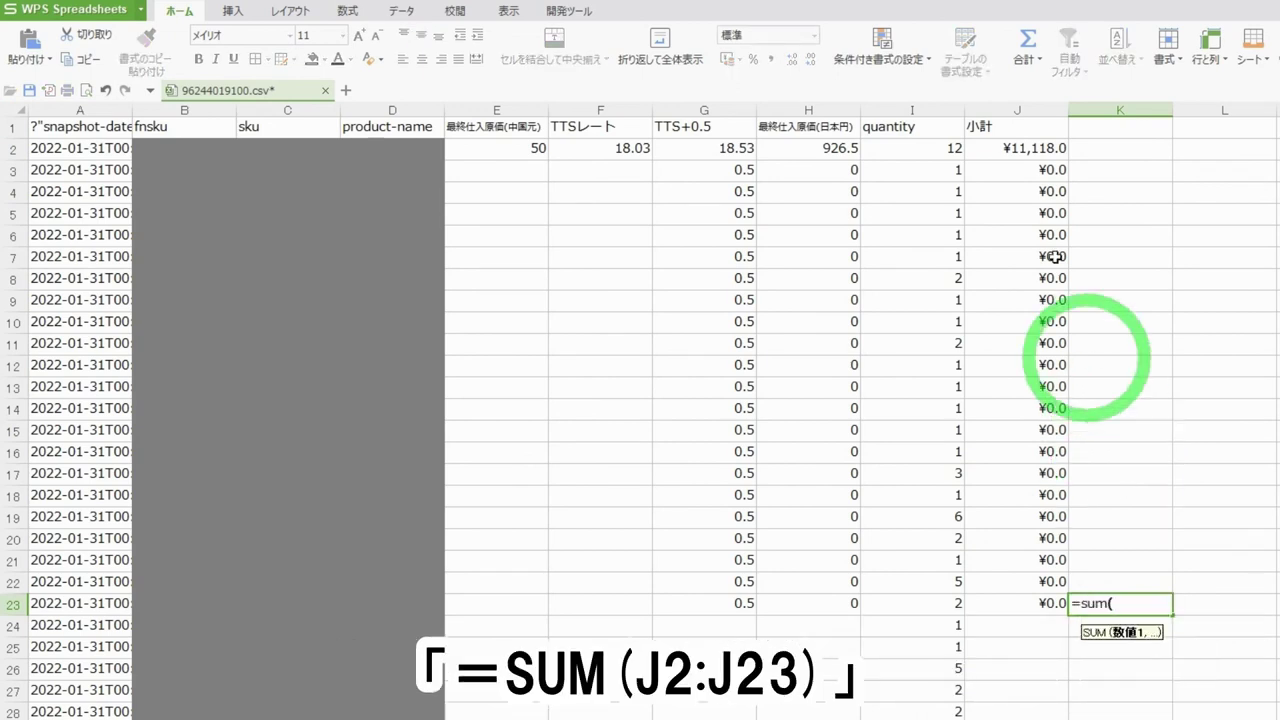
click(1031, 153)
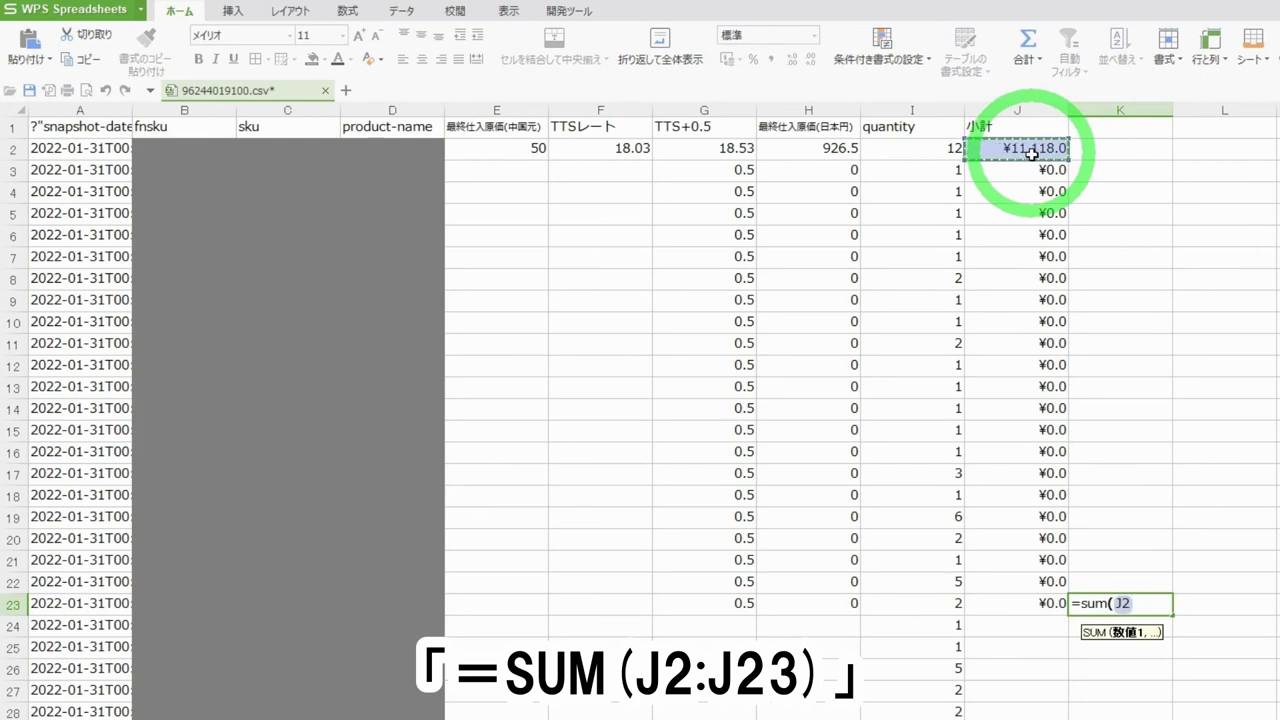
text(:)
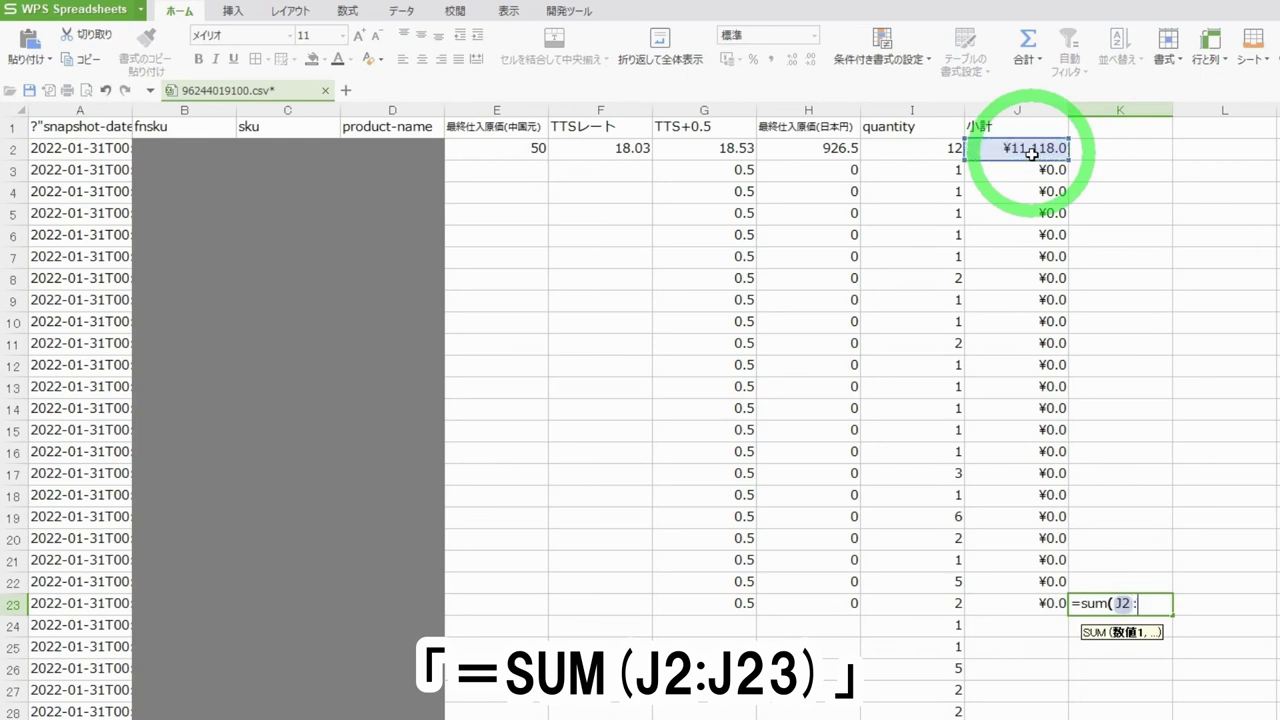
click(1016, 607)
text())
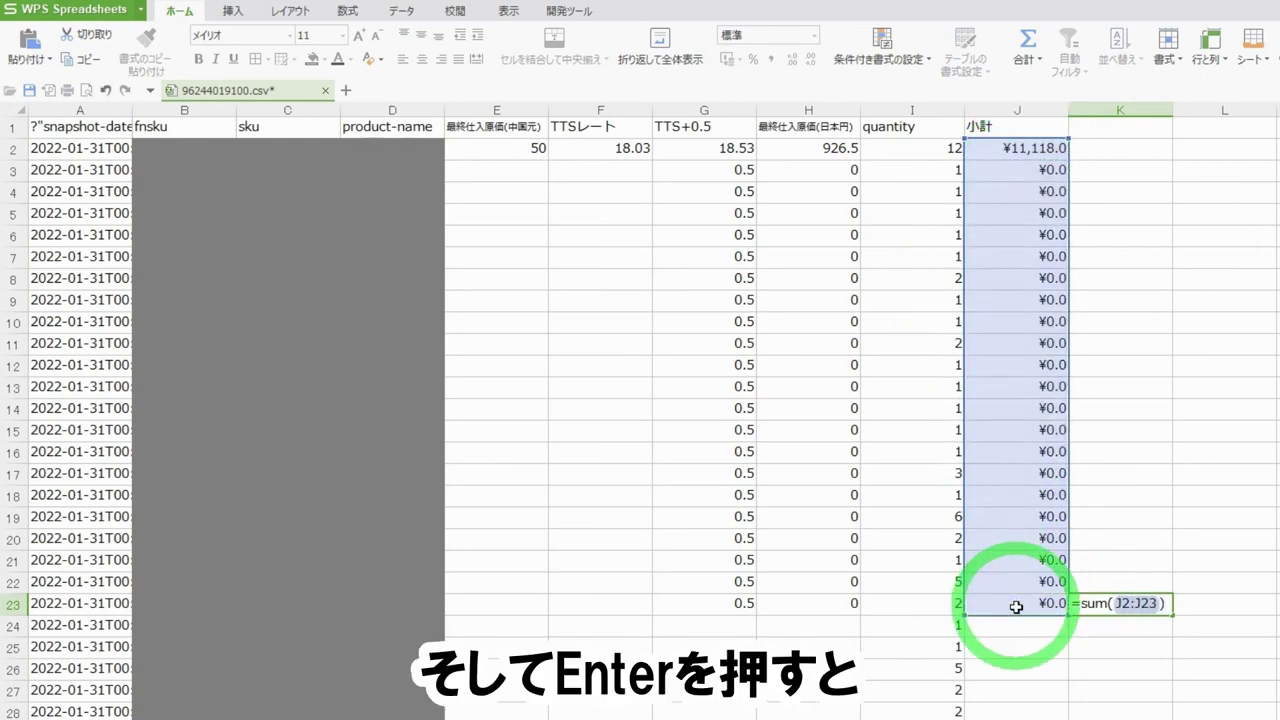
key(Return)
double_click(1124, 604)
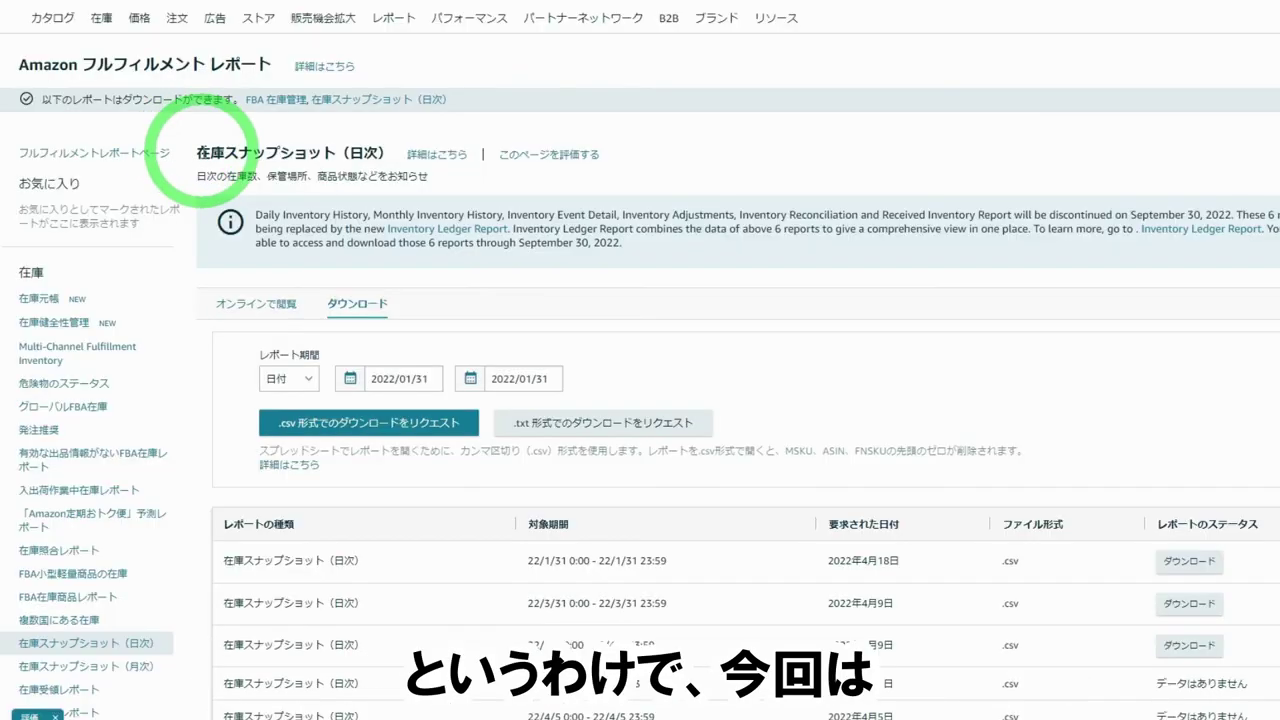
drag(198, 155, 408, 143)
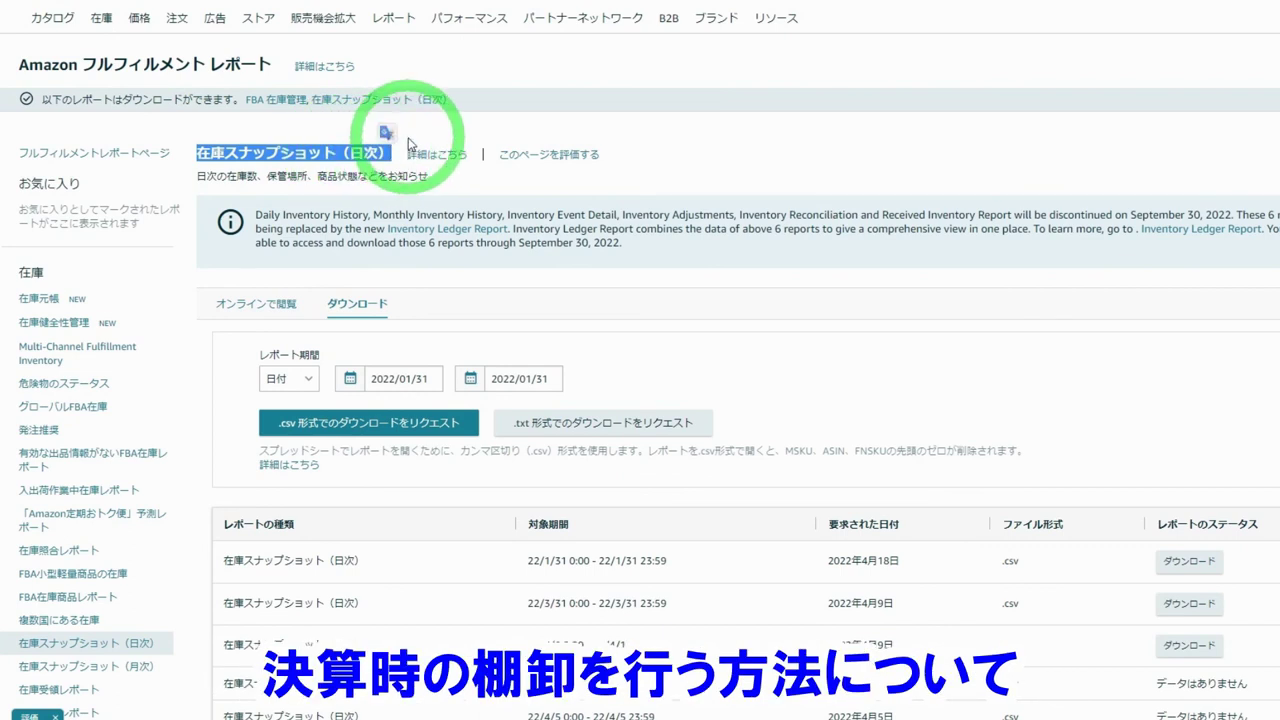
drag(408, 143, 991, 143)
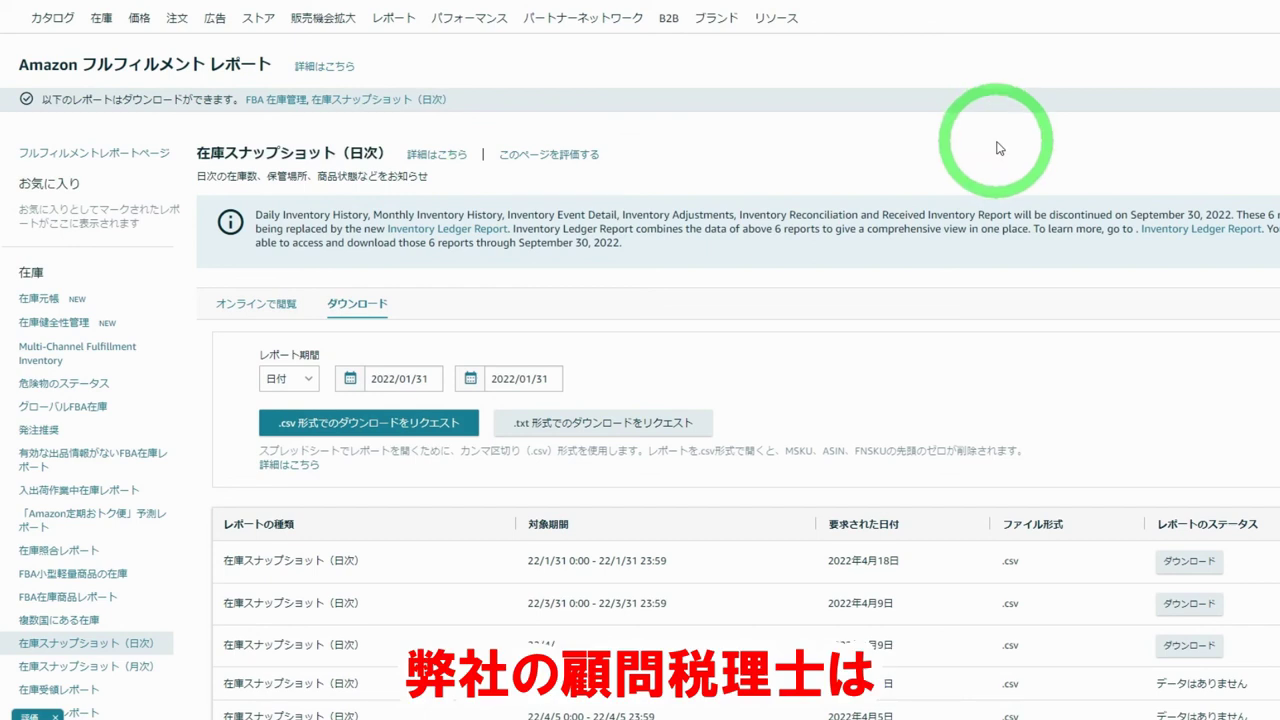